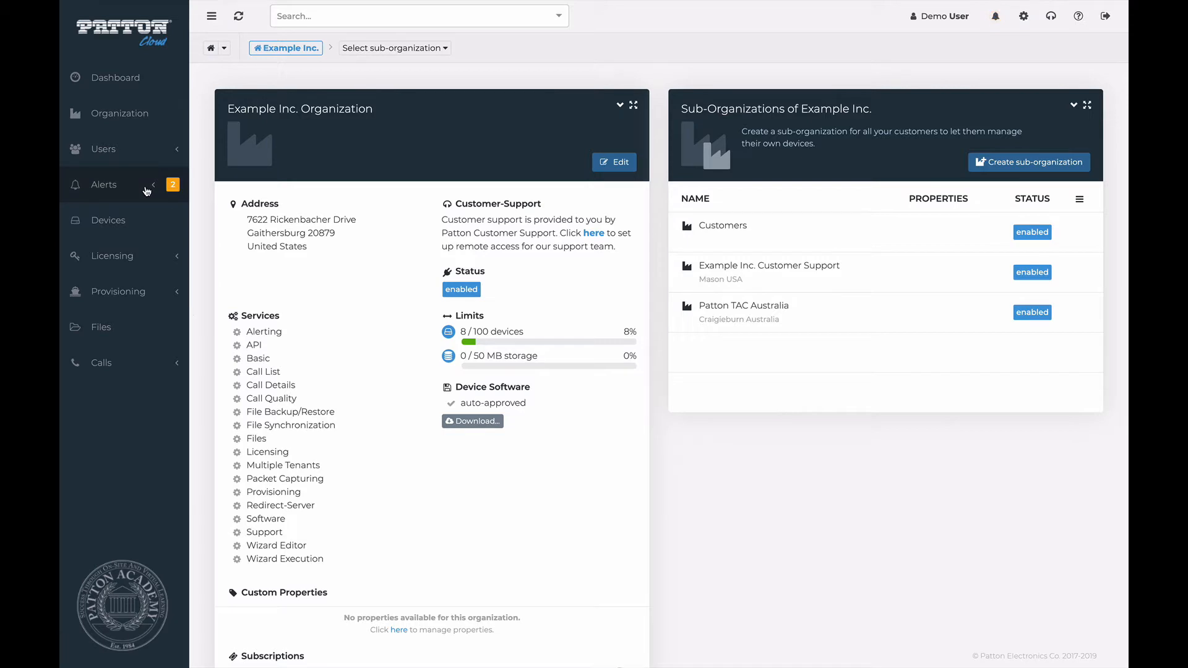
Open the organization's alert rules list and show the rule templates in it.
click(146, 190)
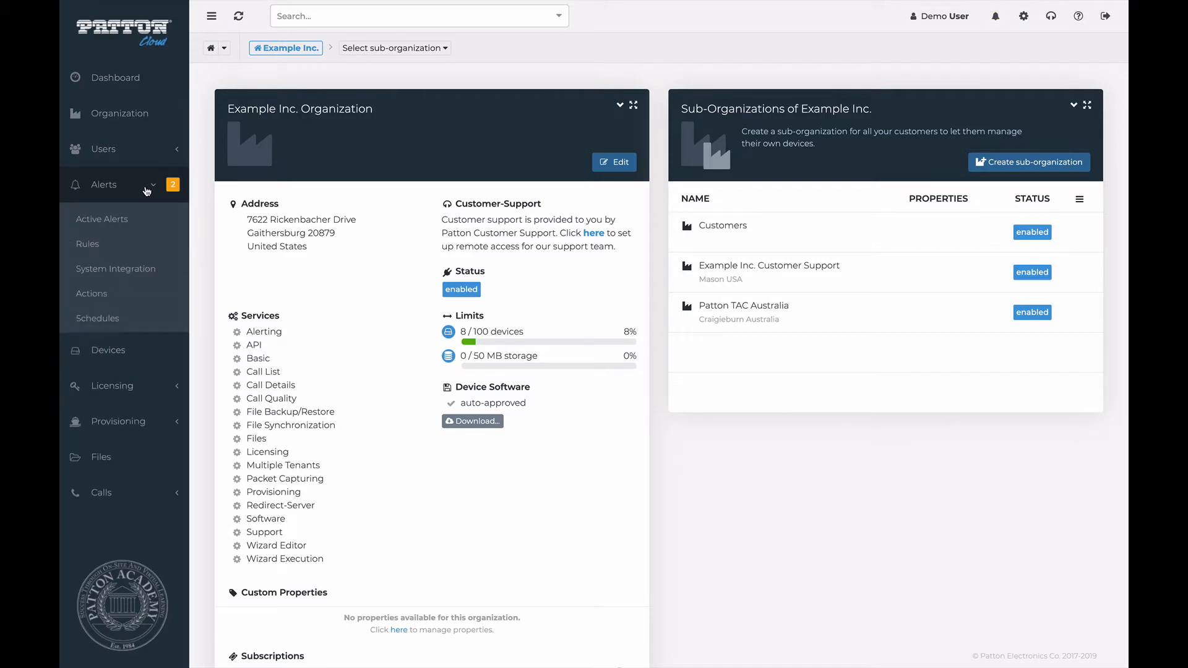
click(117, 247)
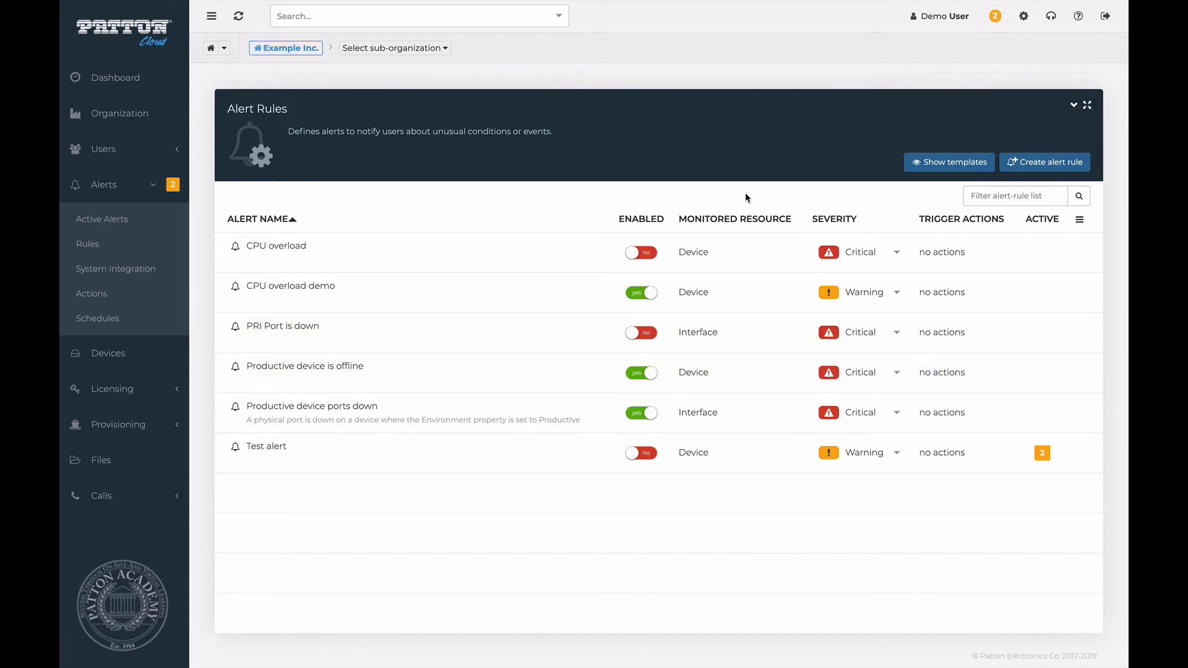
click(938, 167)
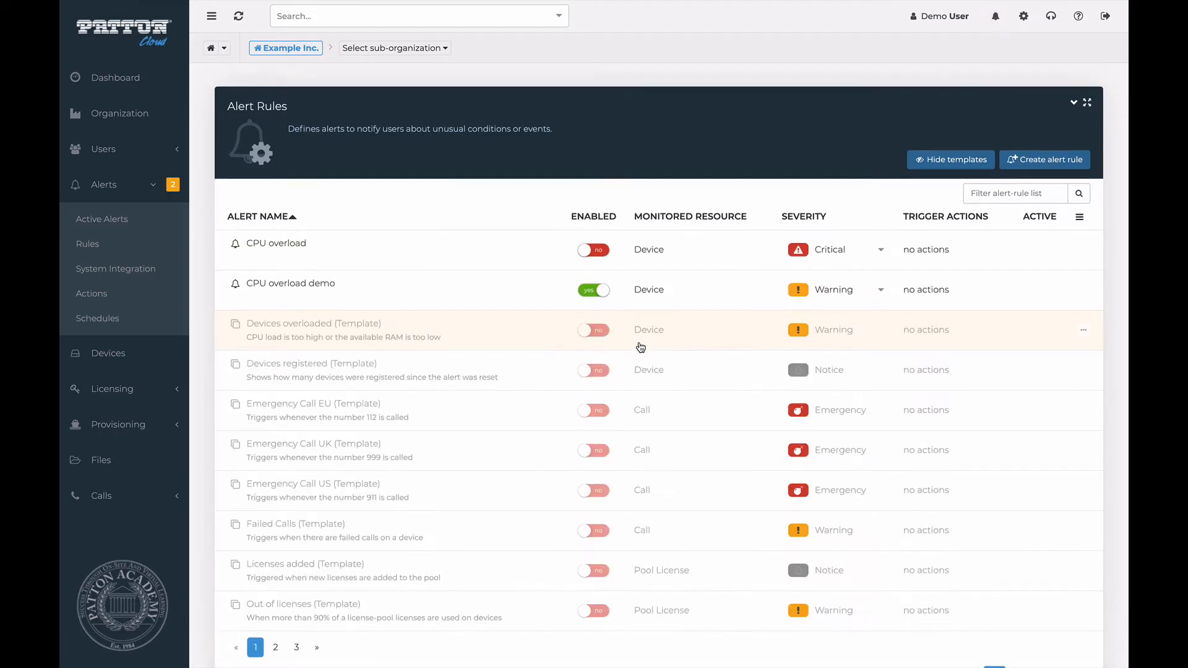
Browse the alert rule templates and duplicate the Emergency Call US template as a new rule.
scroll(640, 347, down, 1)
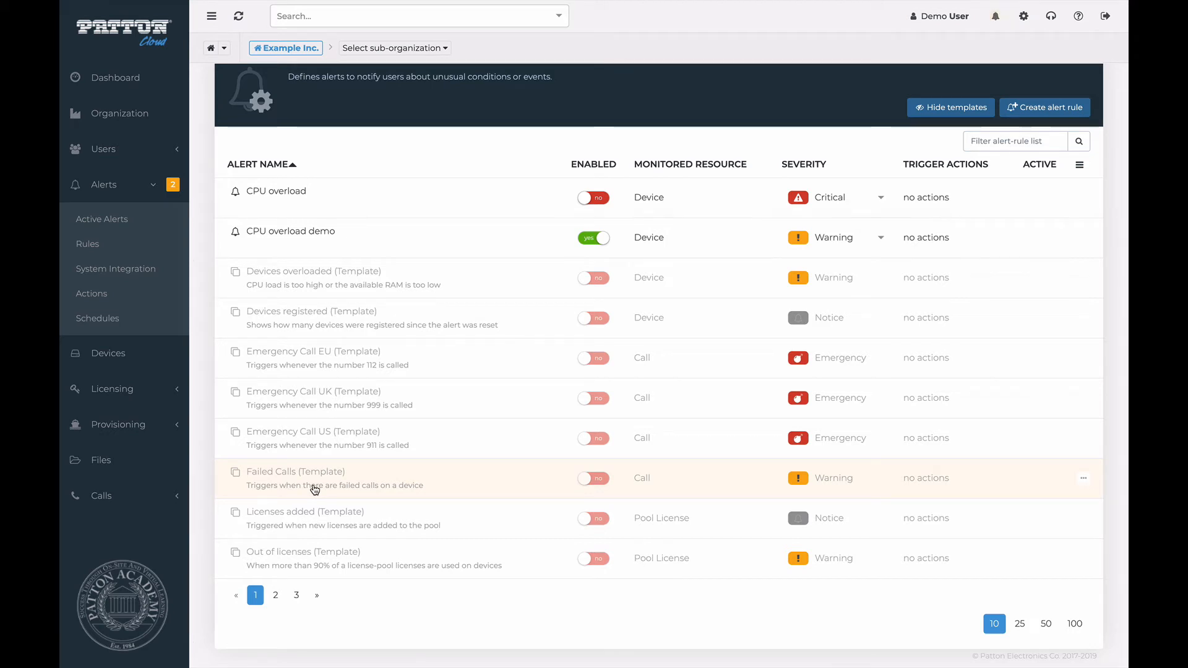
click(276, 595)
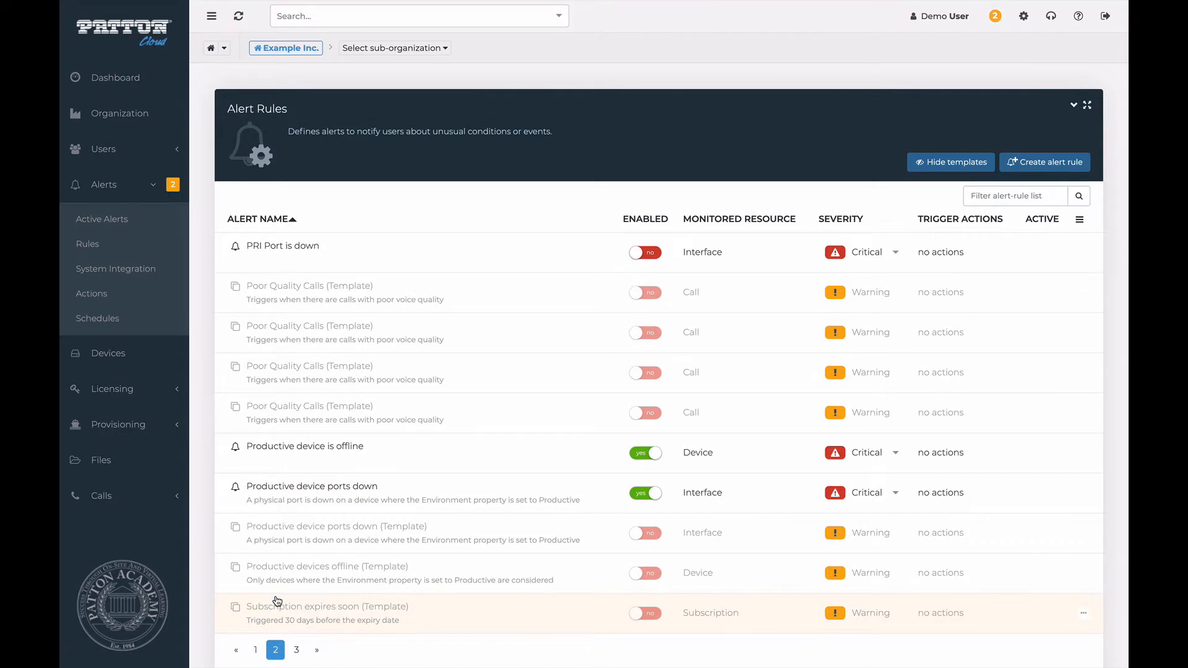
scroll(278, 600, down, 1)
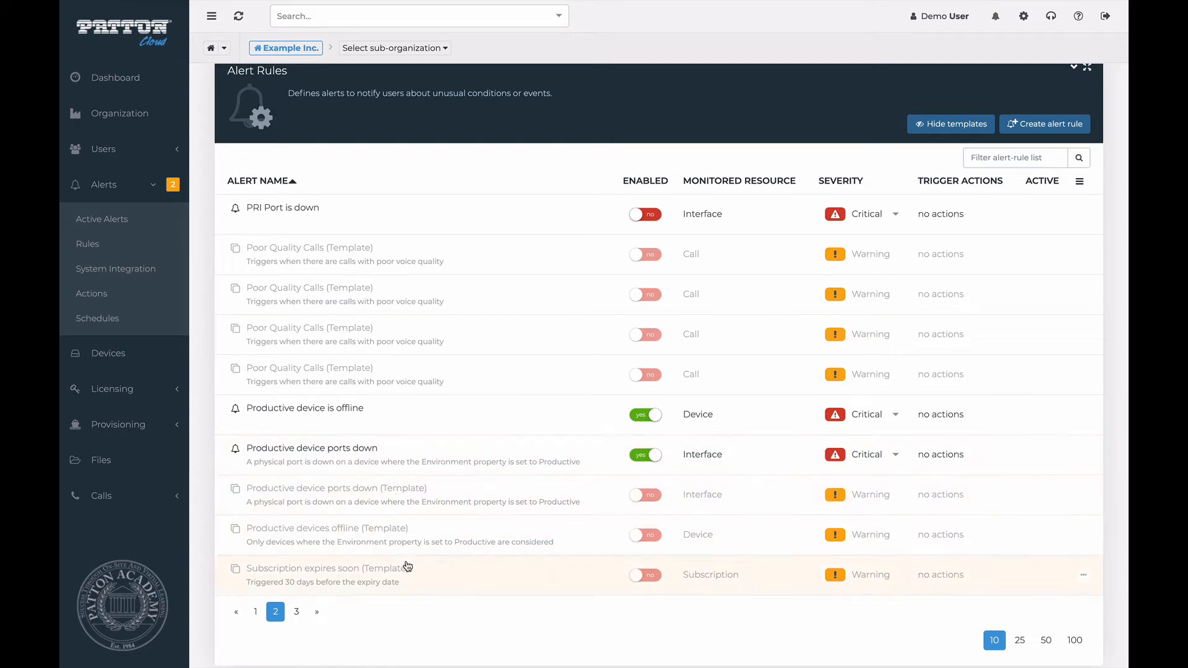
click(256, 612)
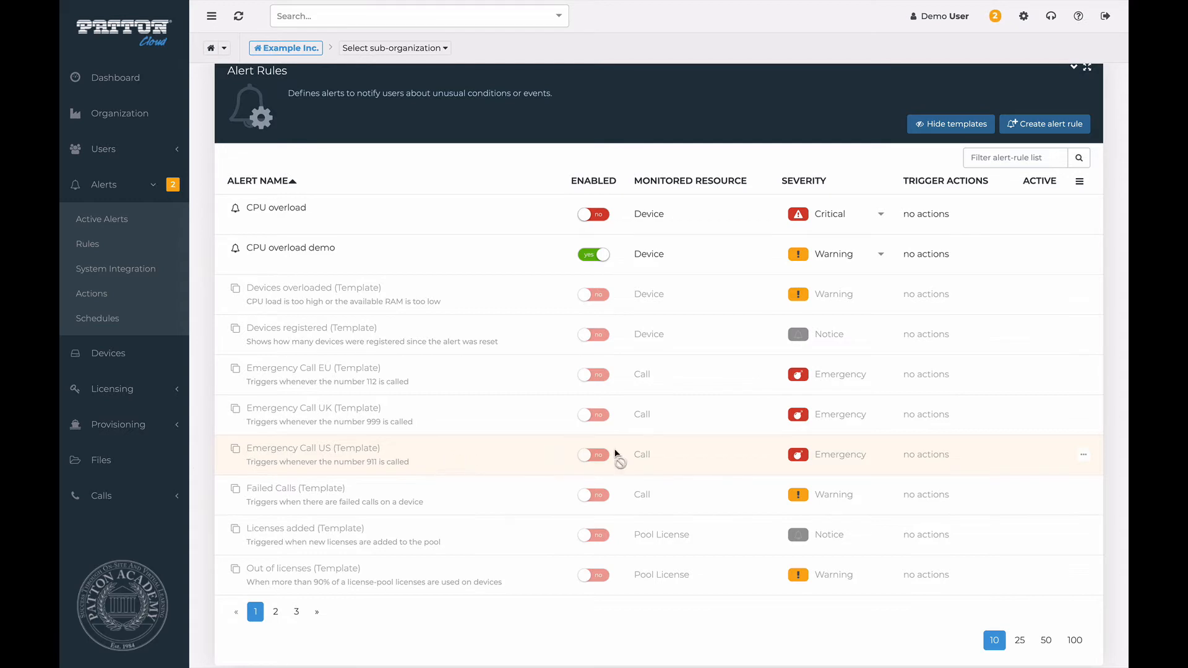
click(1083, 454)
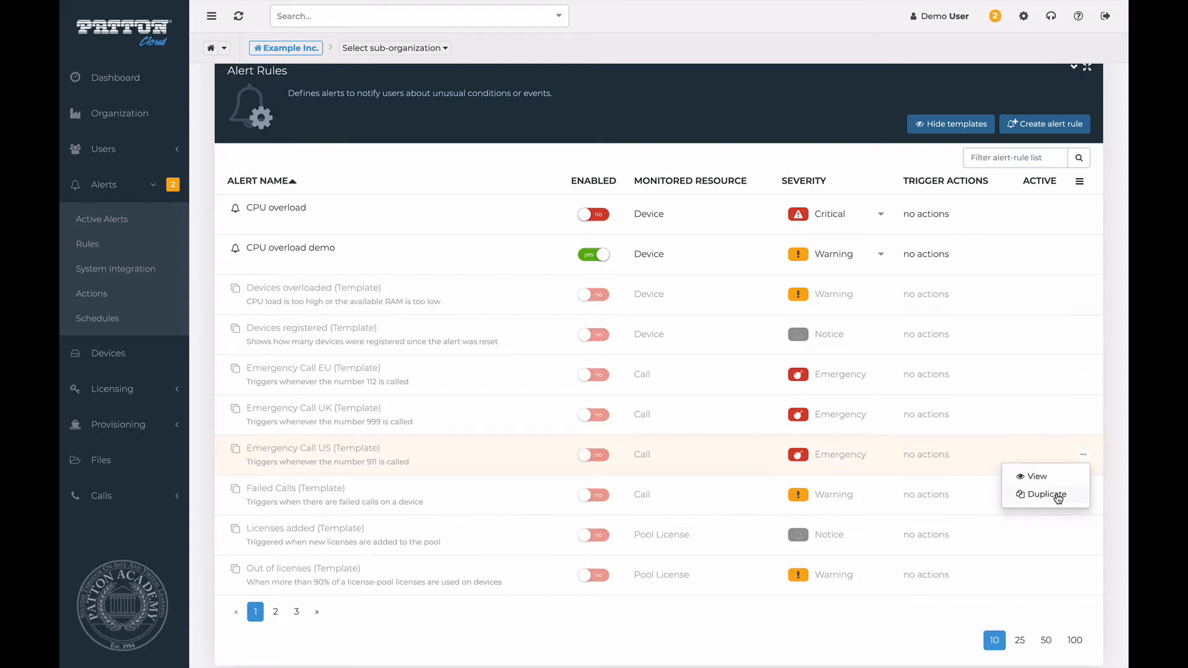
click(1046, 495)
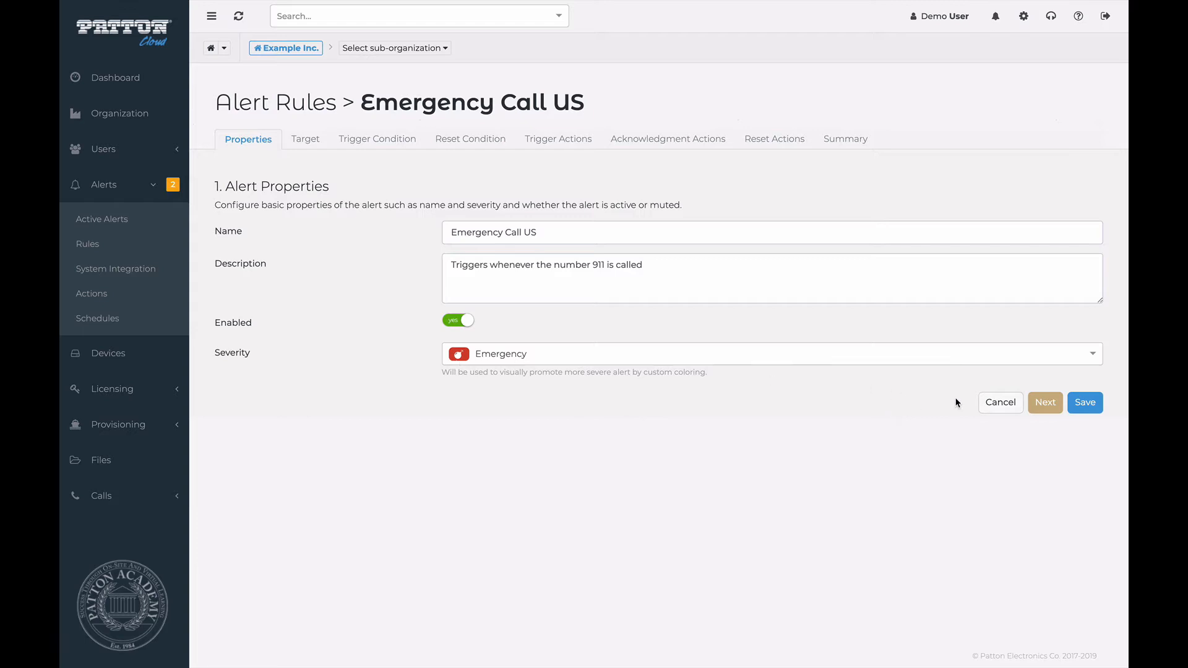
Accept the rule's properties, look at the call filter option, and keep the resource scope at all calls in this organization.
click(1039, 411)
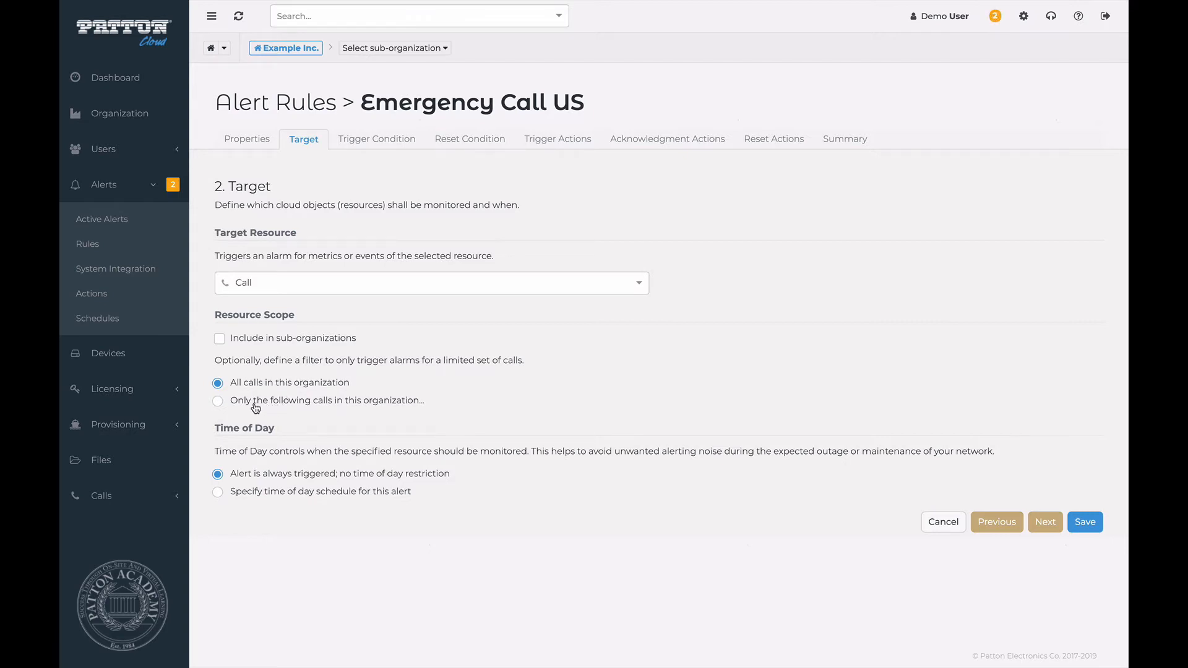
click(228, 407)
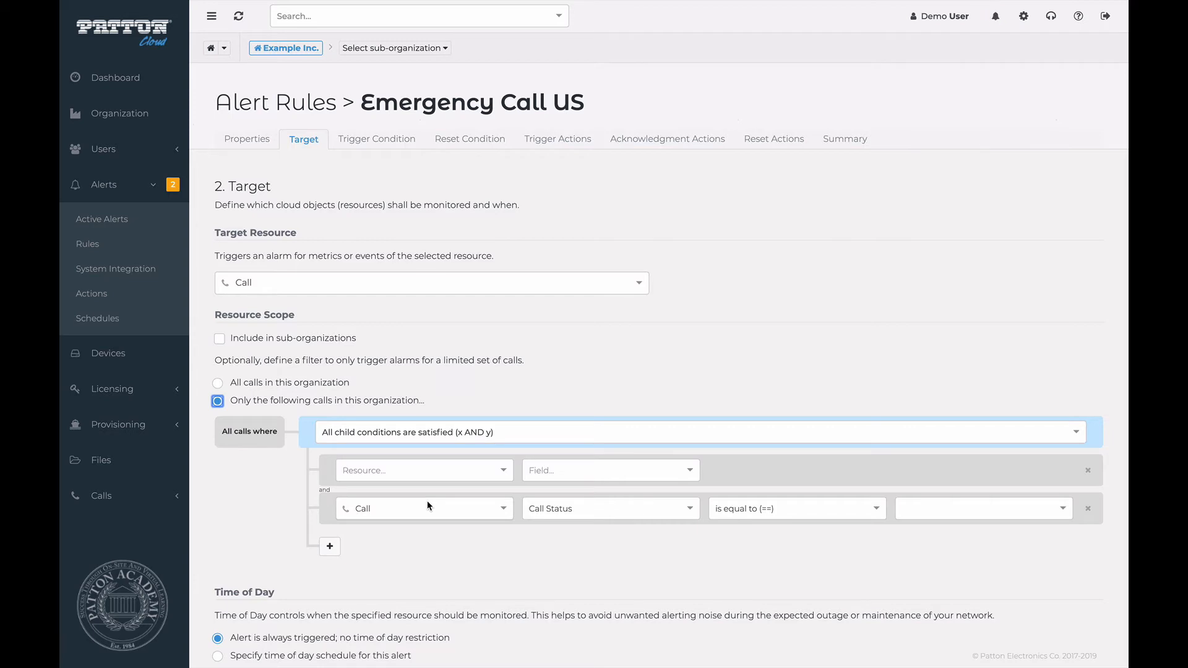
click(319, 386)
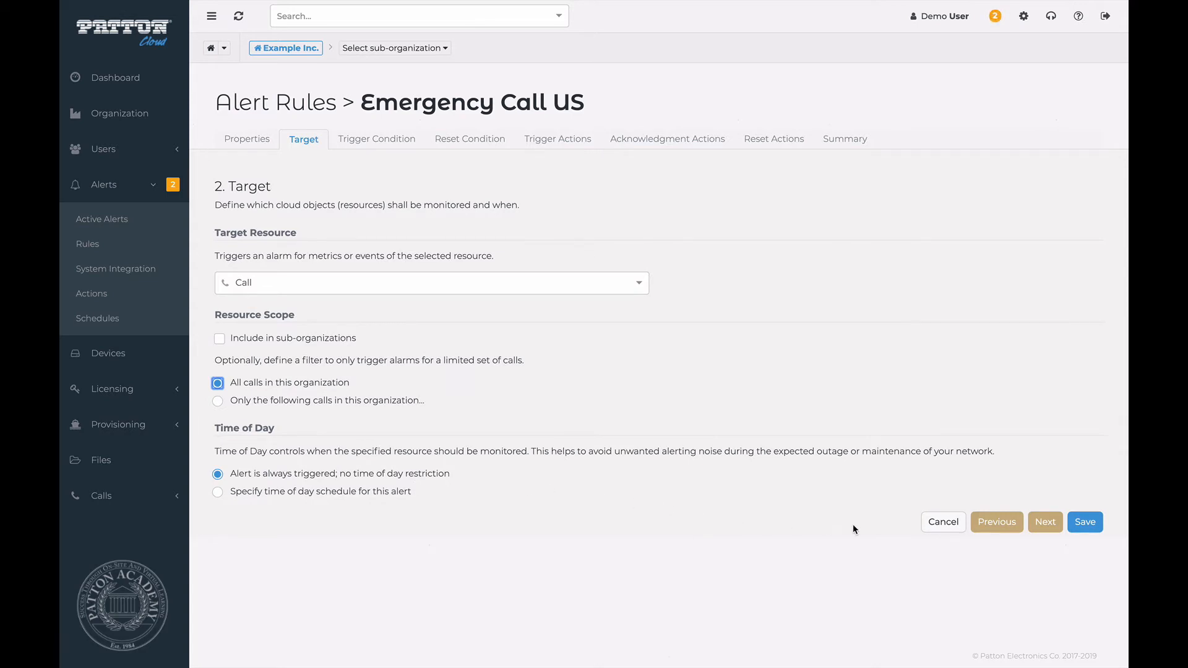
click(1043, 526)
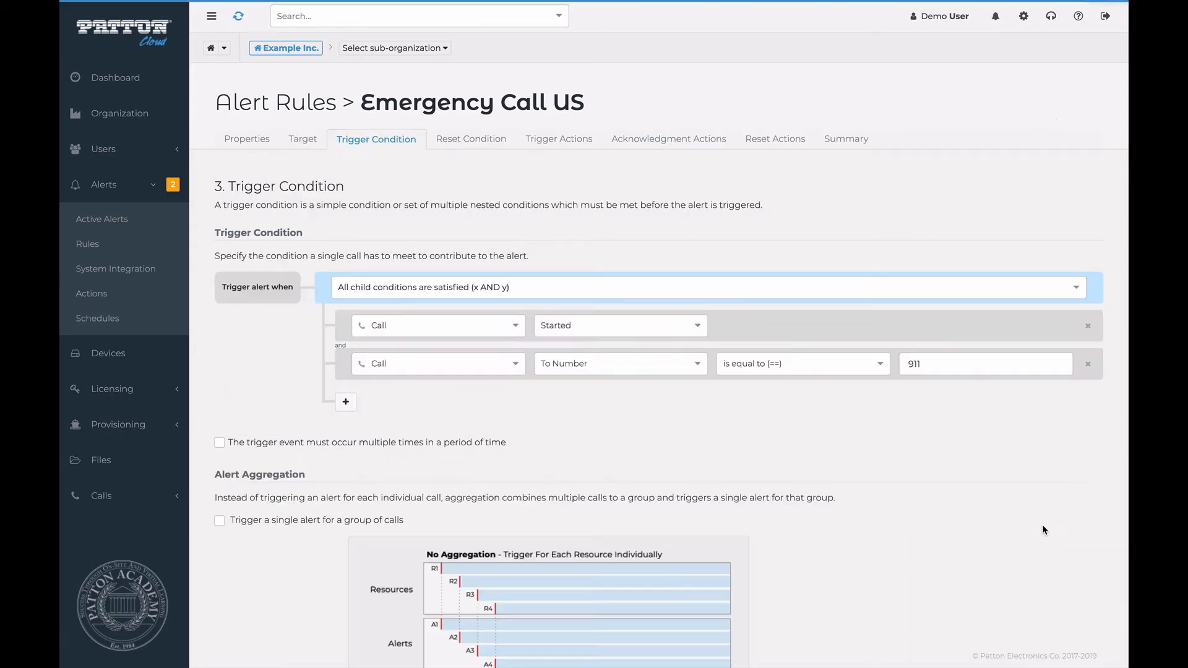
Examine the available call events for the trigger condition, keeping it at call Started and To Number equal to 911.
scroll(638, 427, down, 1)
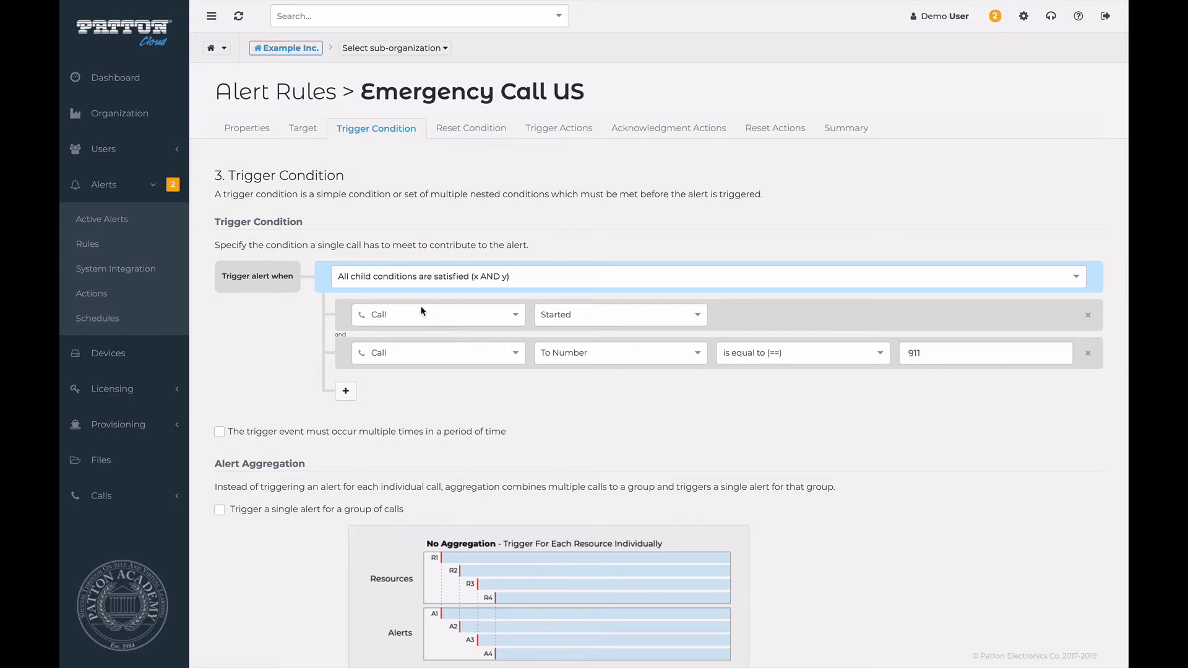
click(699, 317)
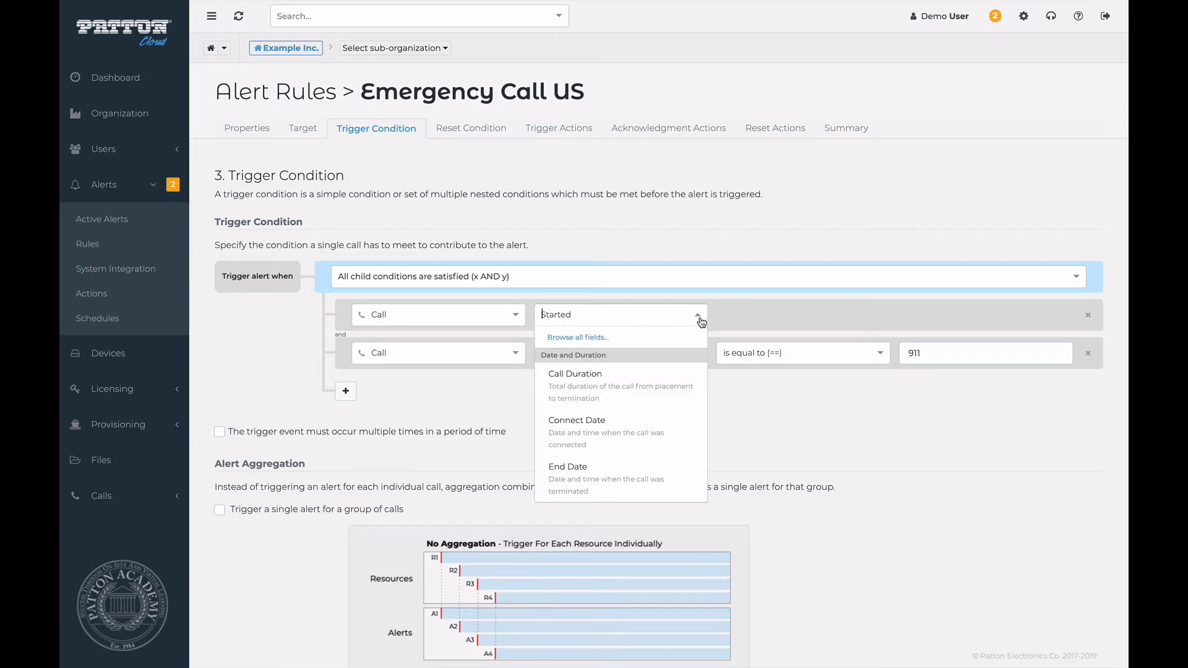
scroll(672, 405, down, 5)
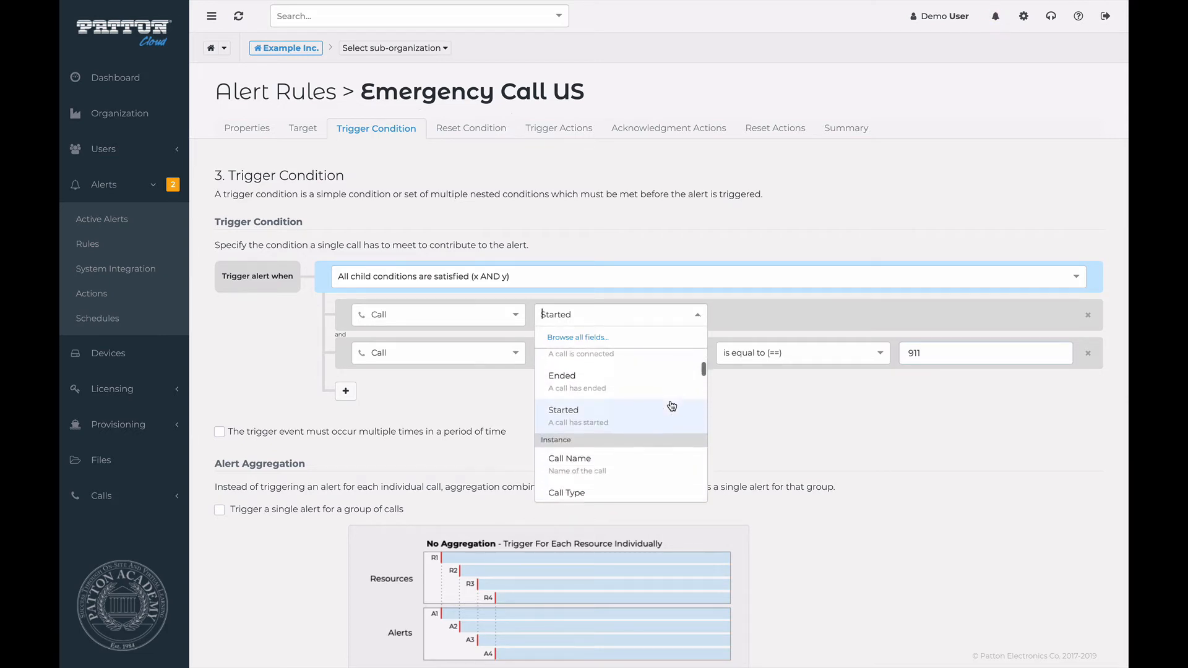
scroll(672, 405, up, 1)
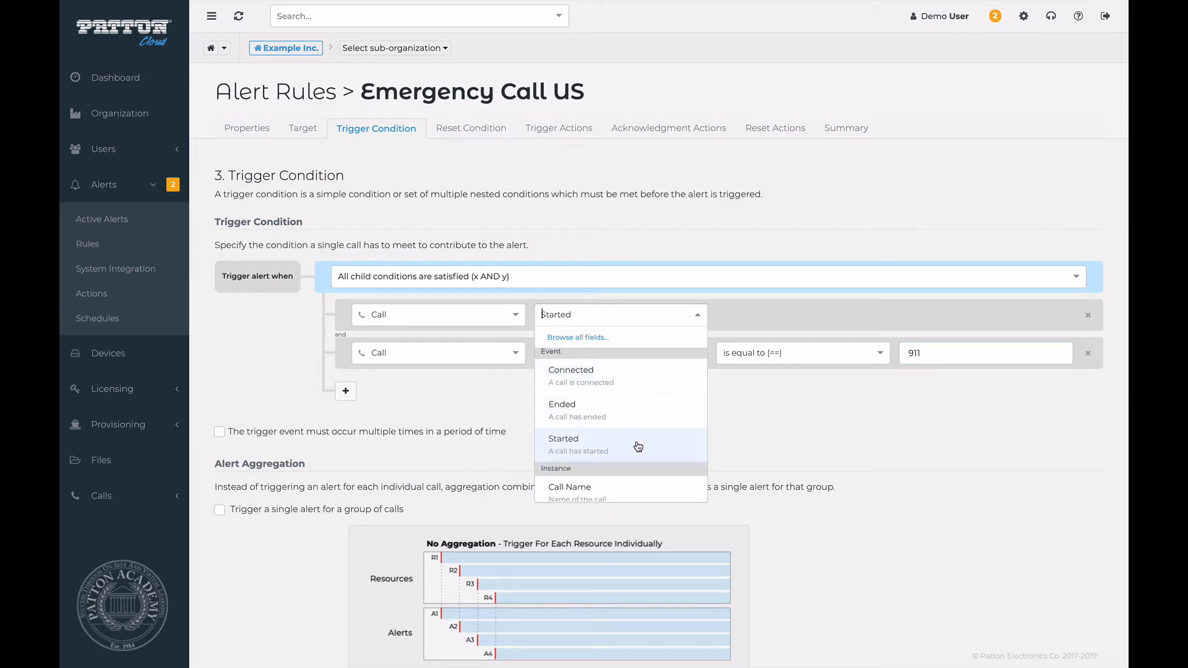
scroll(644, 414, up, 1)
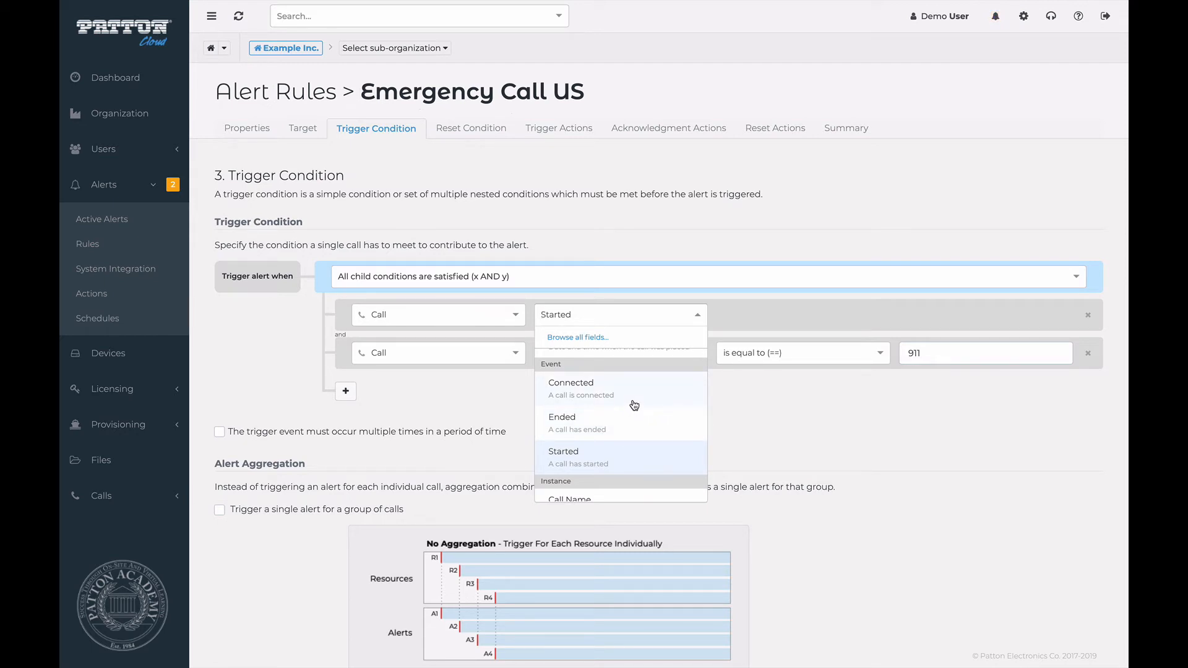
click(755, 406)
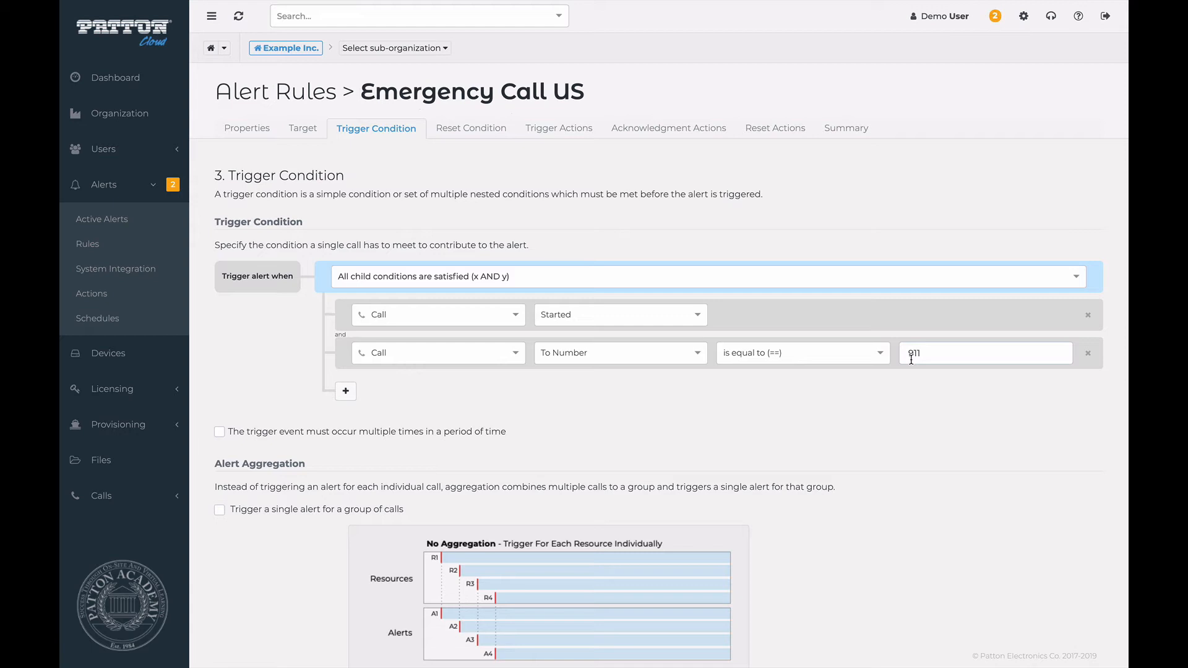
scroll(953, 422, down, 1)
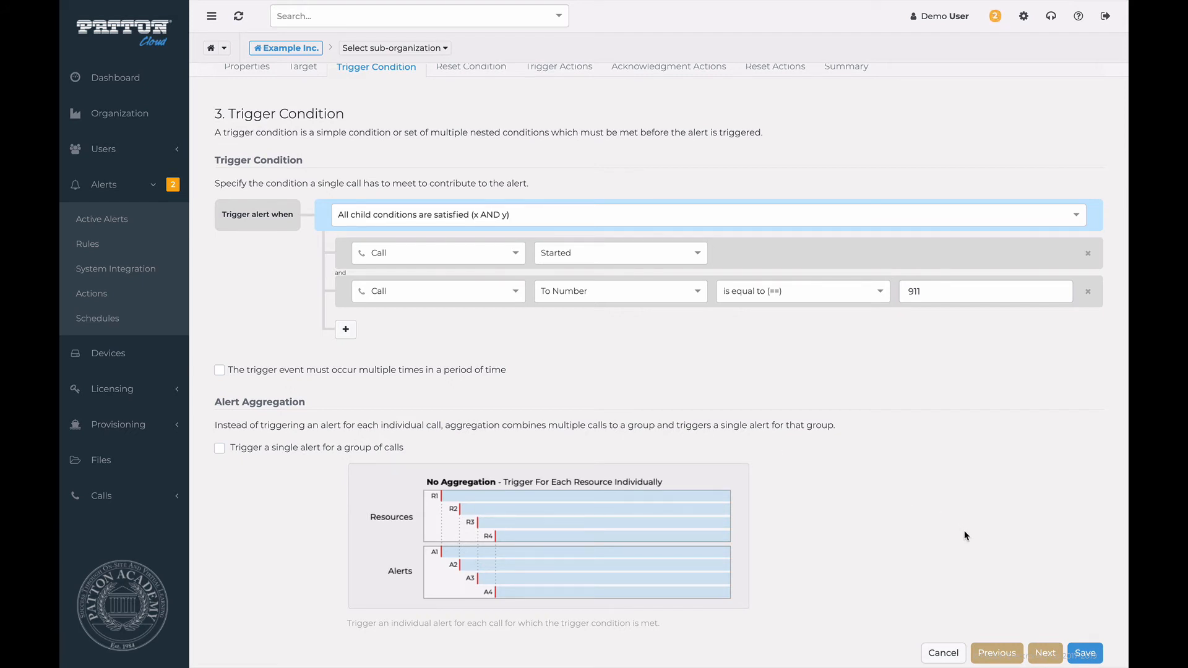
click(1043, 651)
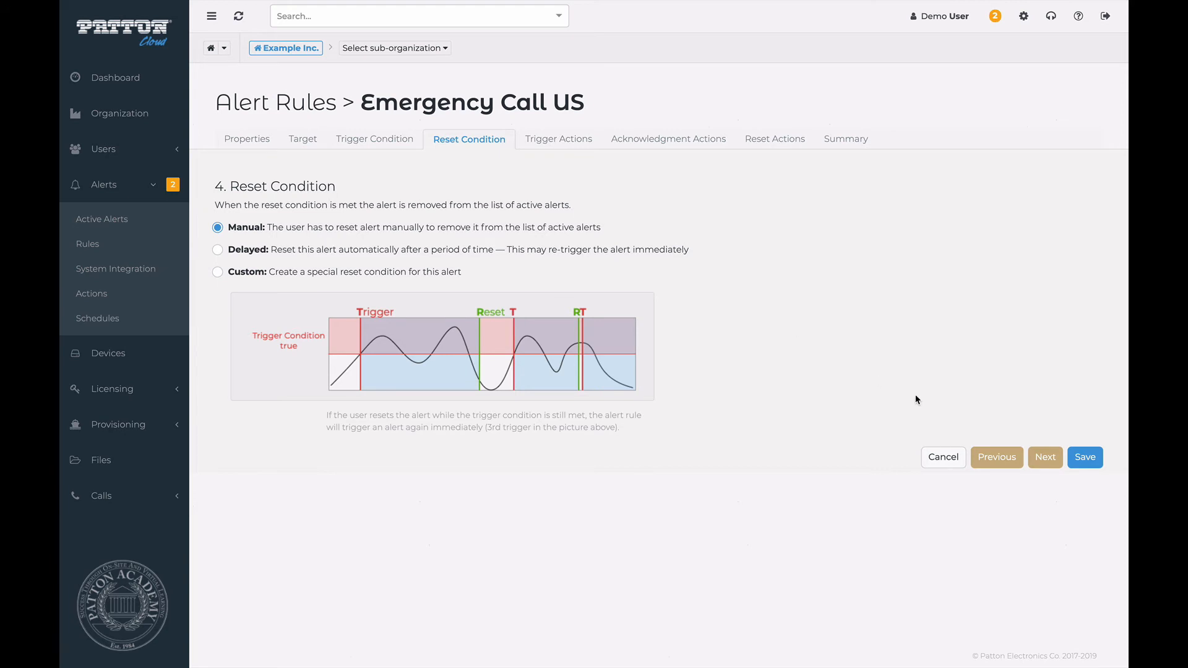
Keep the manual reset condition and examine the variables that can be inserted in the trigger message.
click(1044, 462)
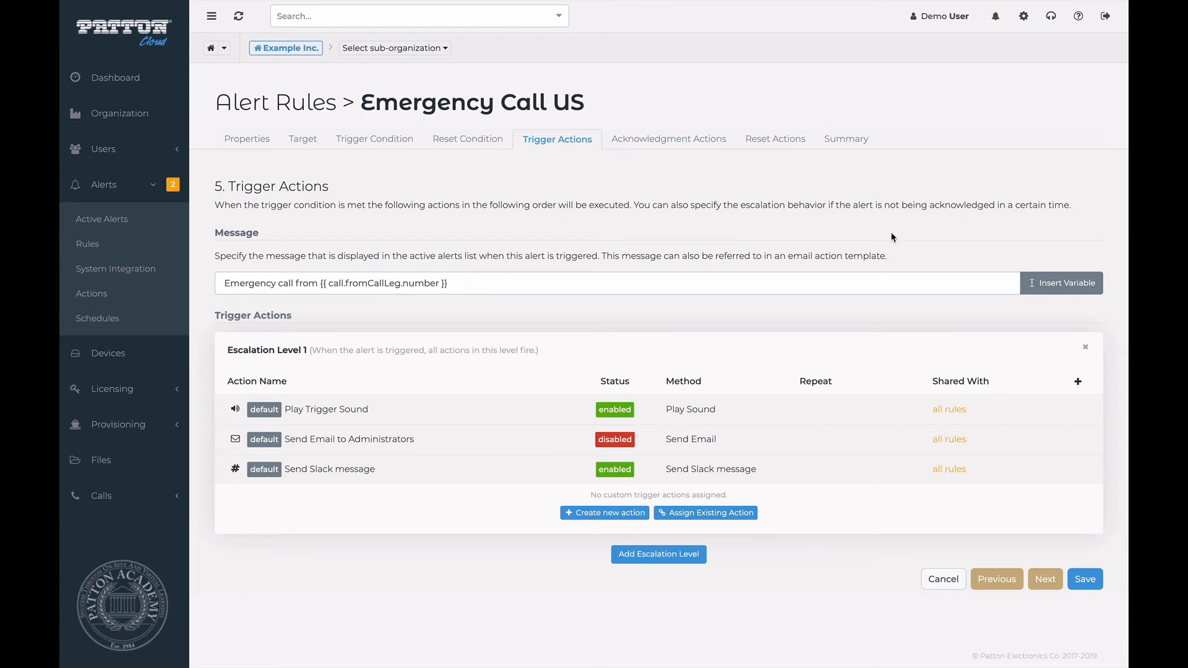
click(1055, 283)
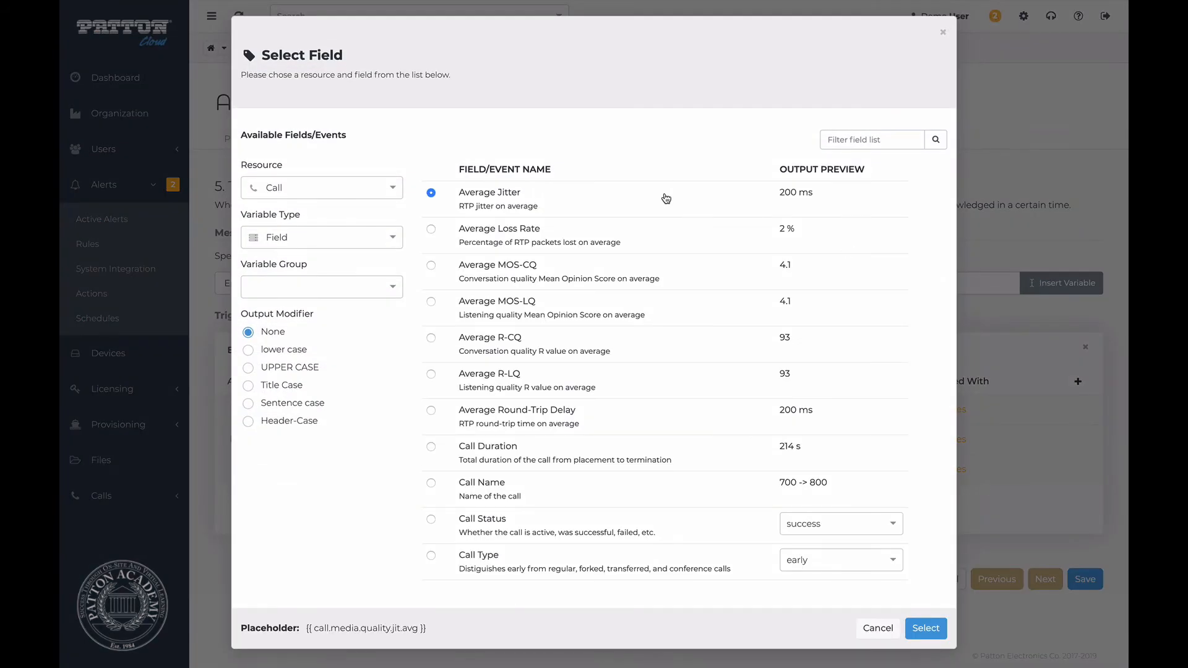
click(870, 638)
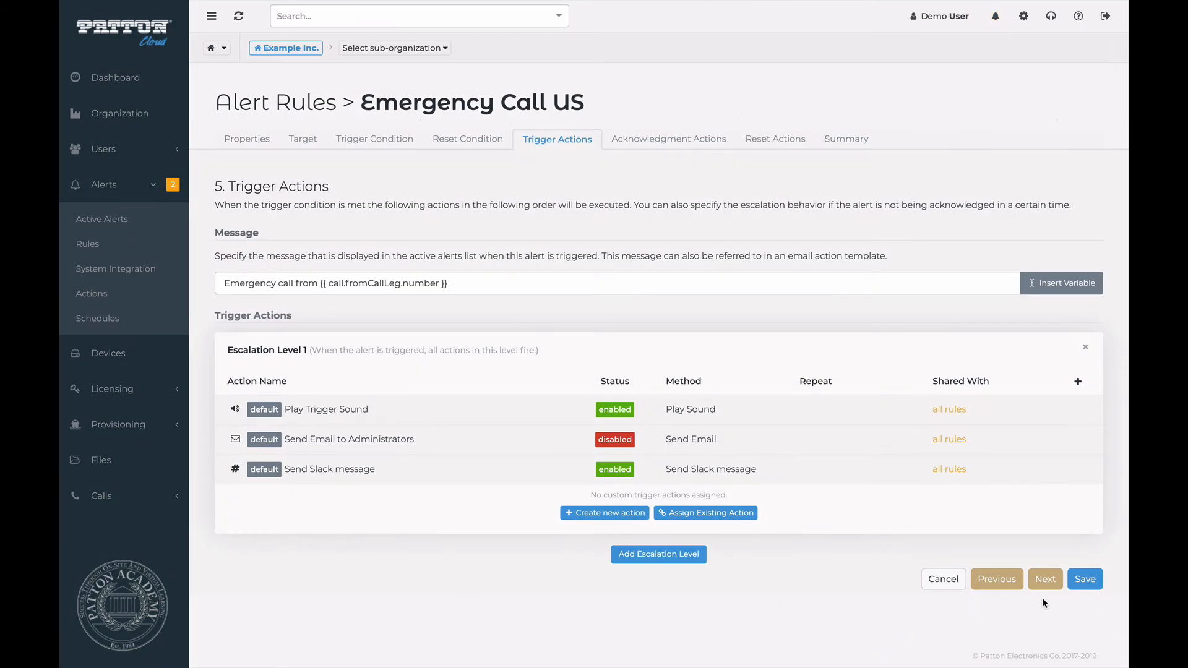
Keep the default trigger, acknowledgment and reset actions, review the rule's summary, and save the Emergency Call US rule.
click(1045, 580)
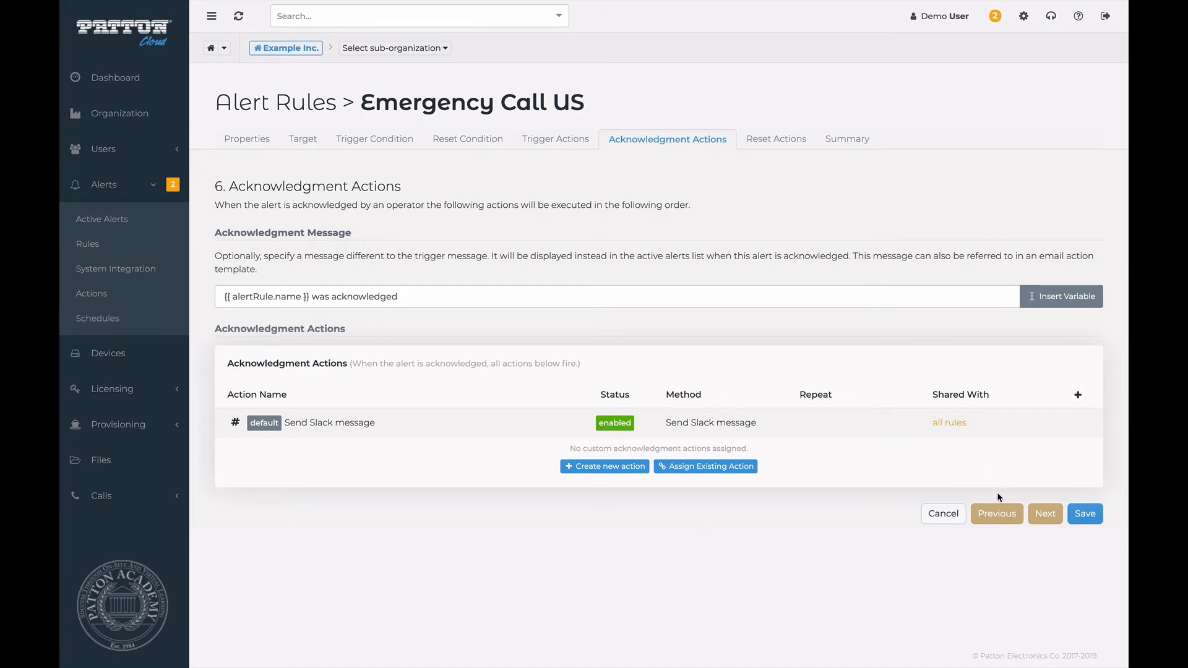
click(1045, 515)
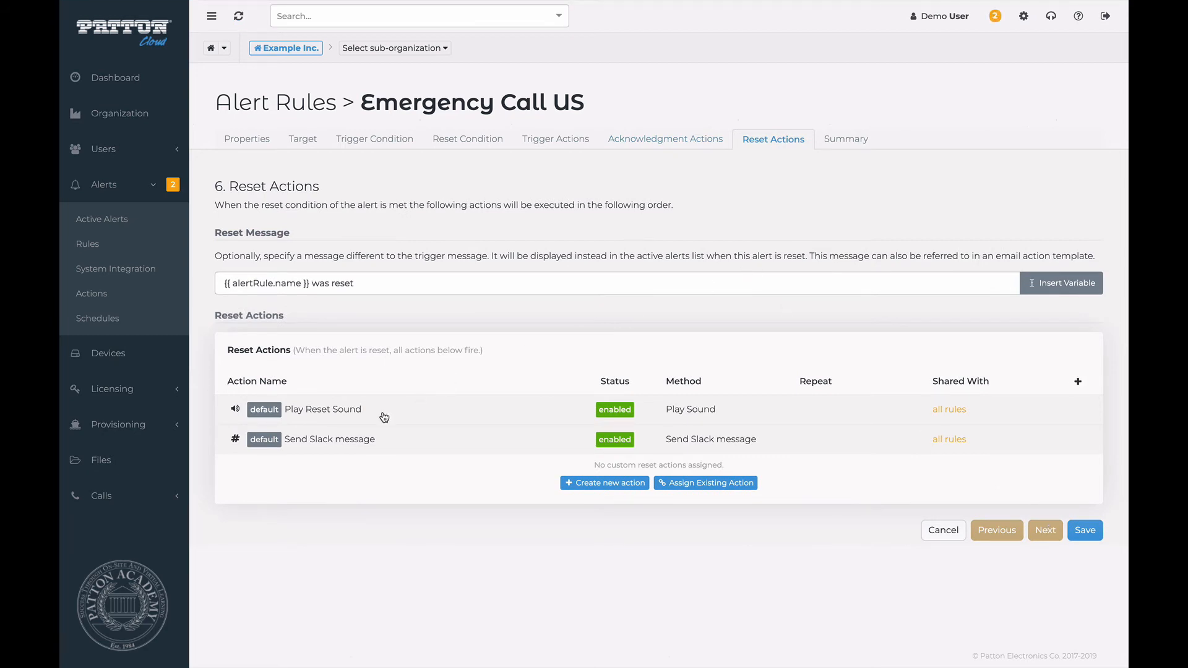
click(1049, 526)
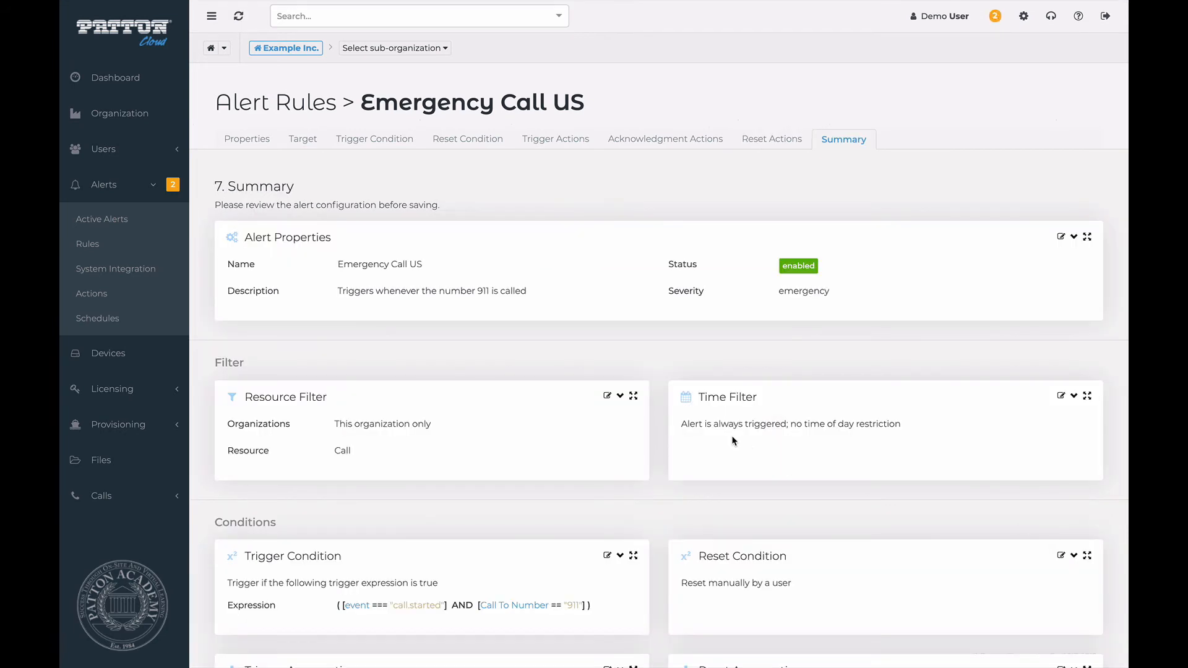
scroll(732, 440, down, 1)
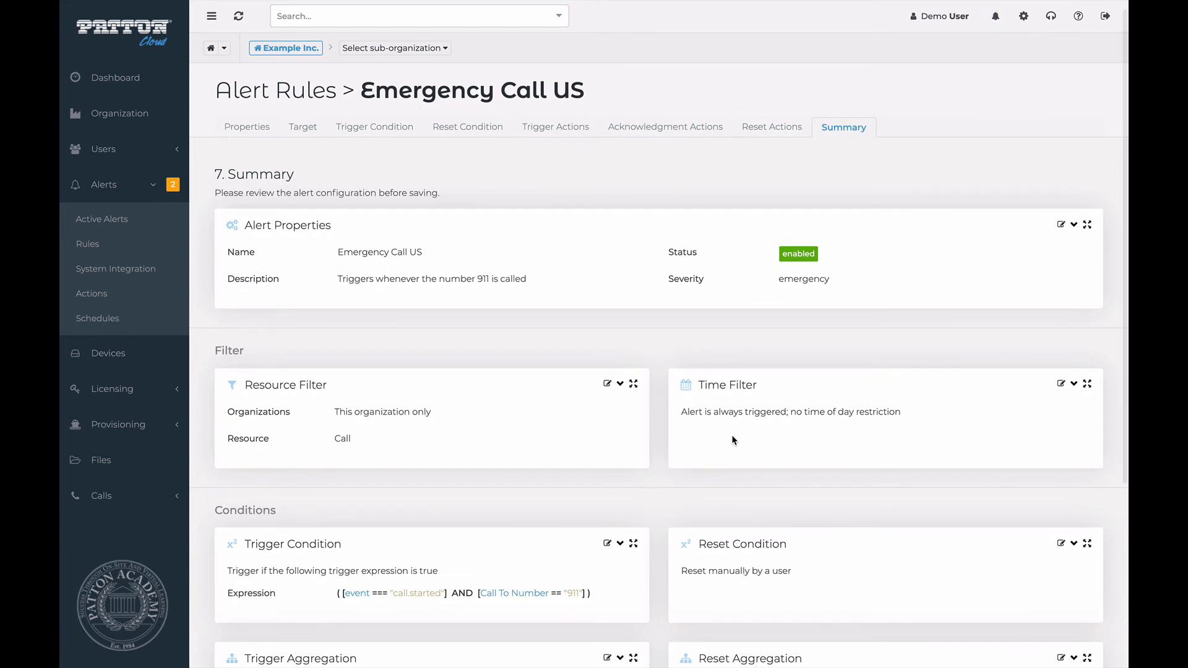
scroll(810, 548, down, 4)
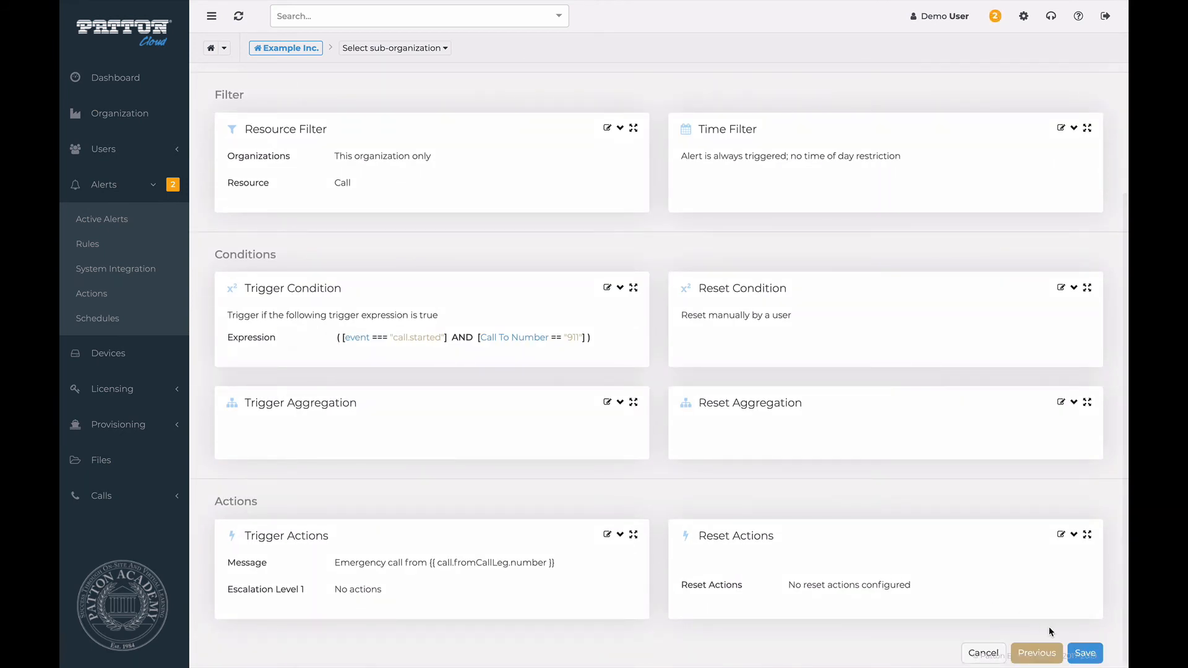
click(1086, 653)
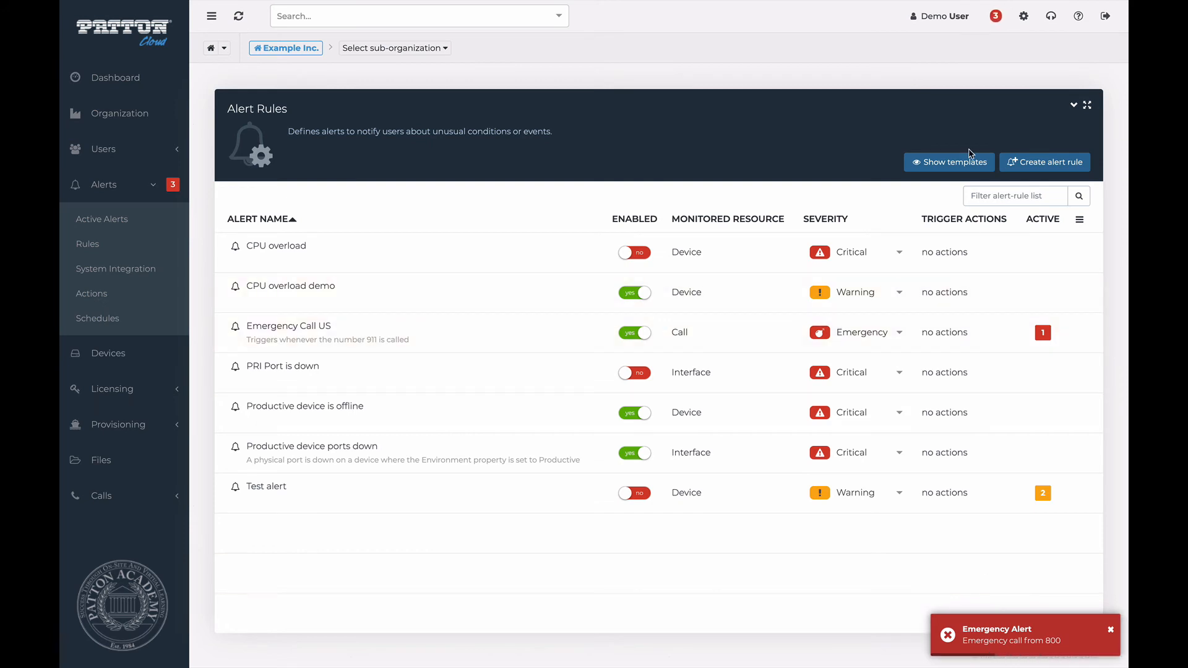
Open the emergency call alert from the active alerts and examine the call flow of the call that triggered it.
click(994, 19)
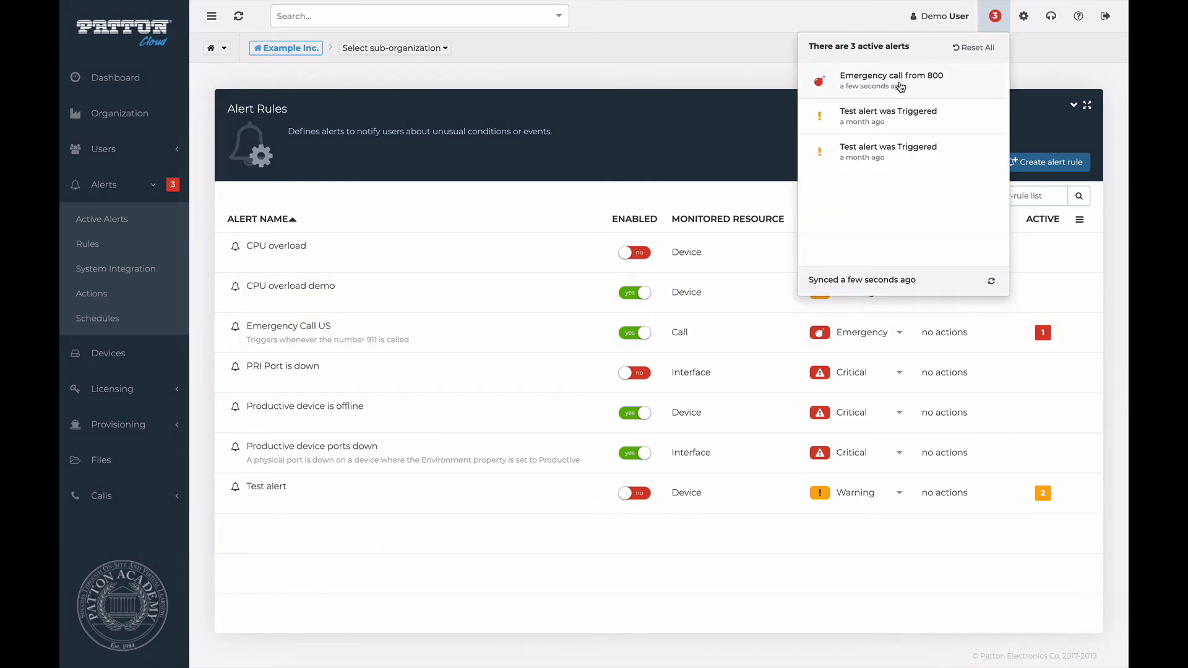
click(881, 87)
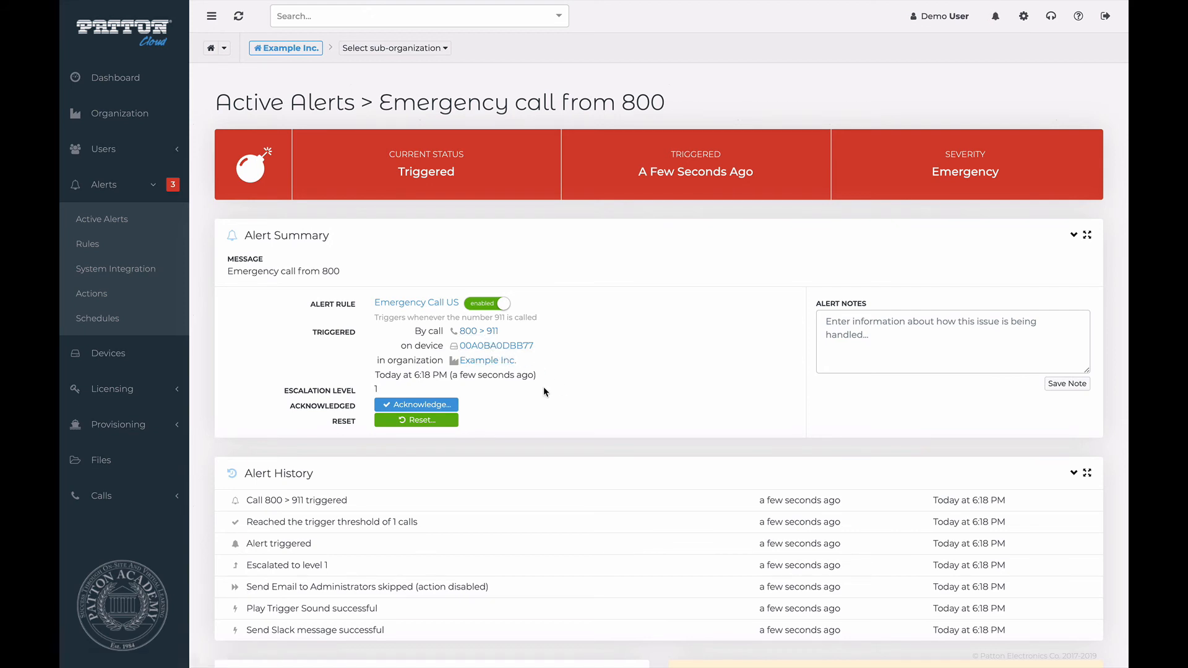
click(472, 334)
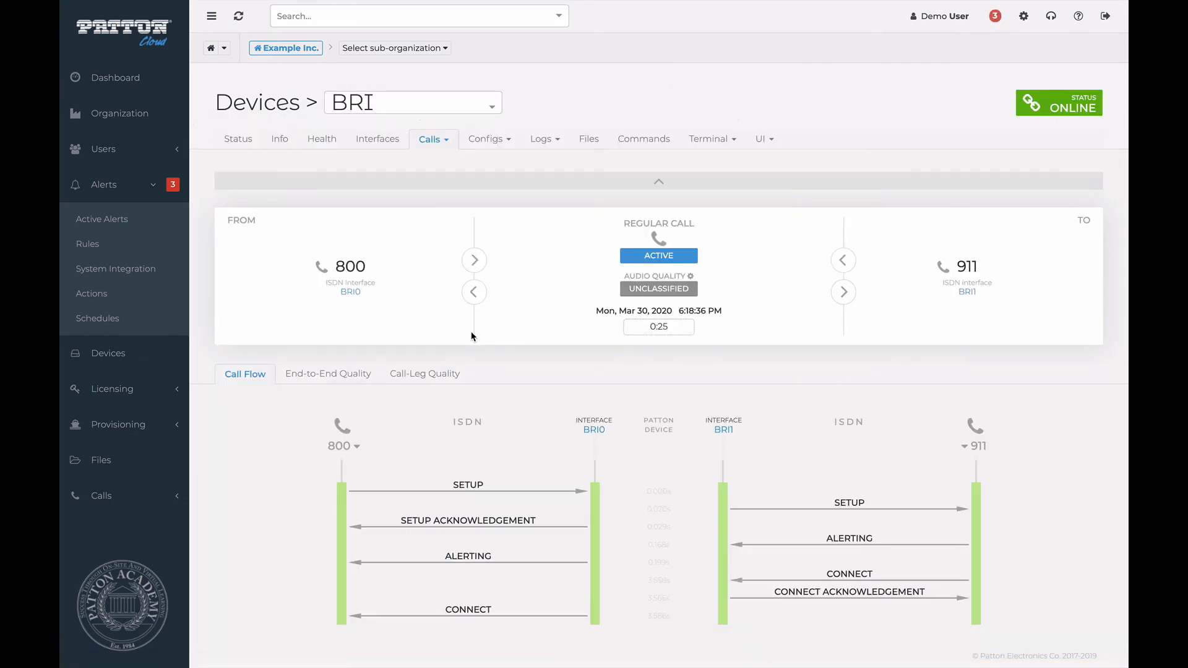
scroll(539, 391, down, 1)
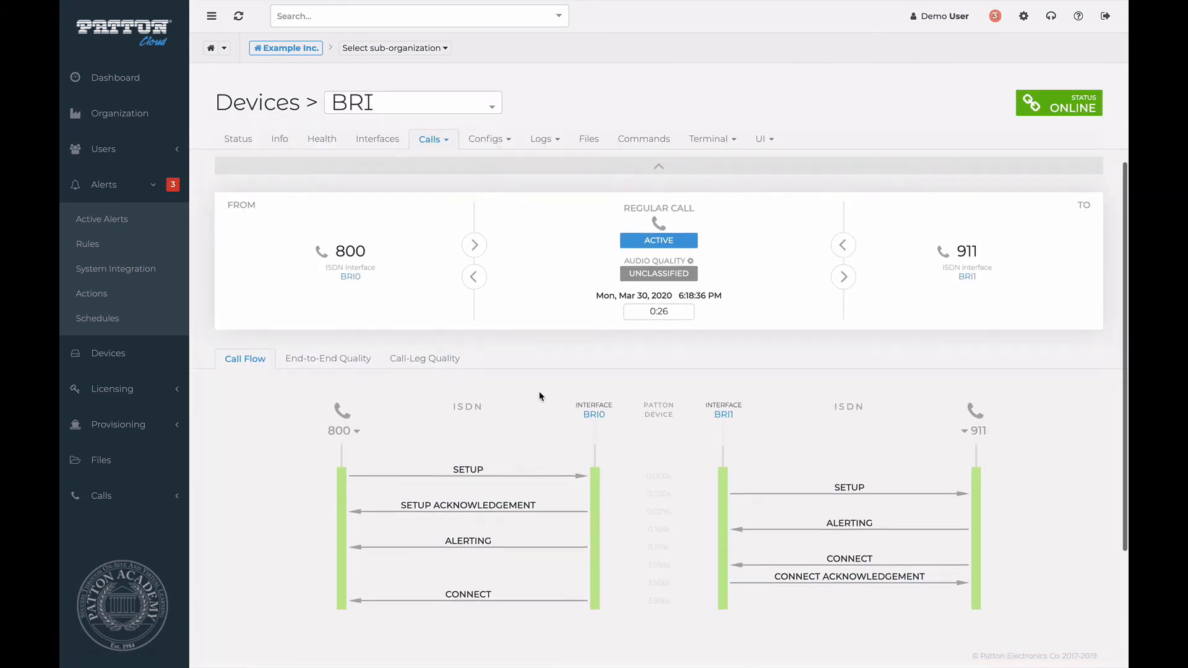
Open the Failed Calls template from the alert rules, examine its trigger condition, and leave it without saving.
click(139, 247)
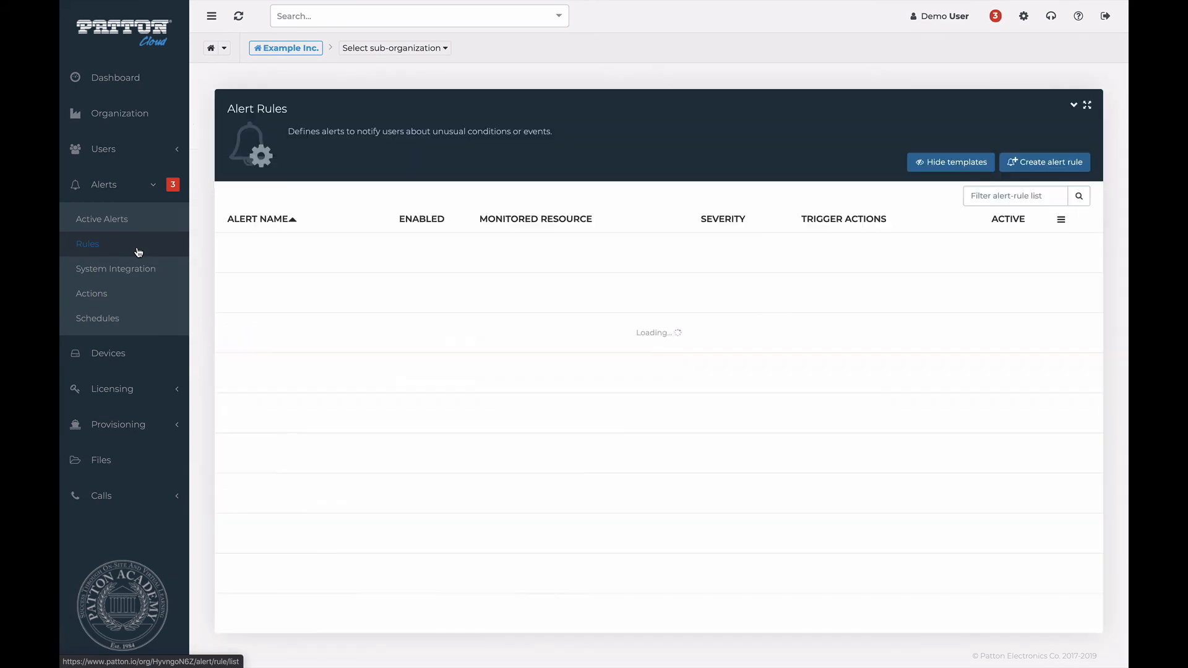
click(941, 163)
scroll(679, 315, down, 1)
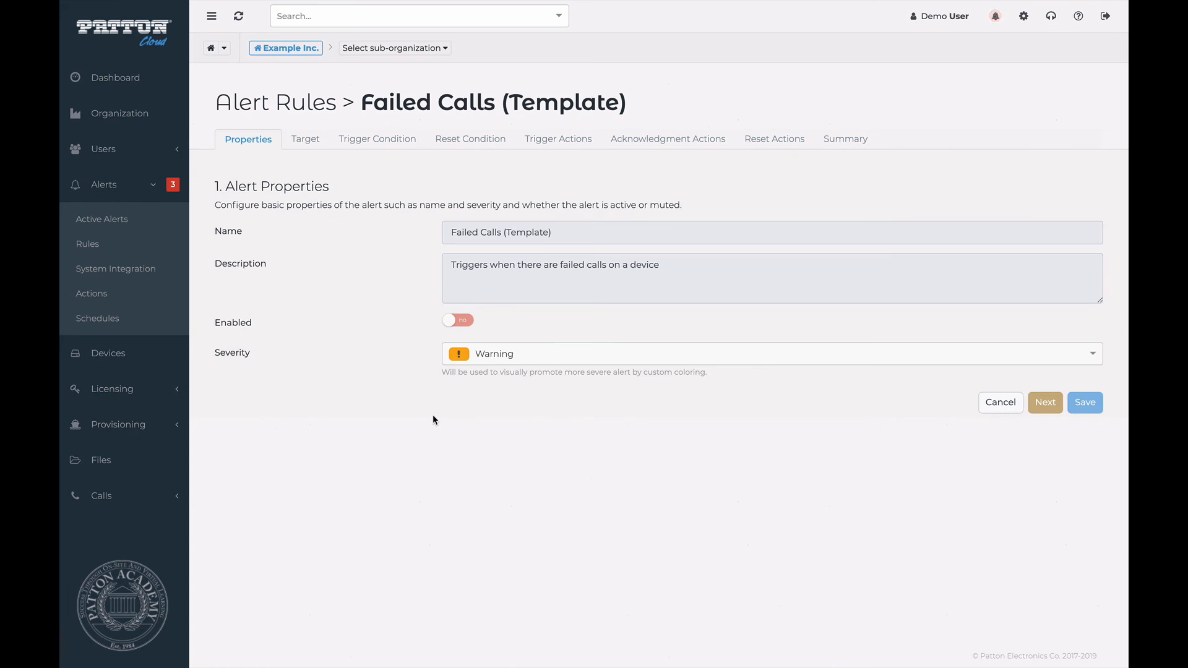
click(369, 142)
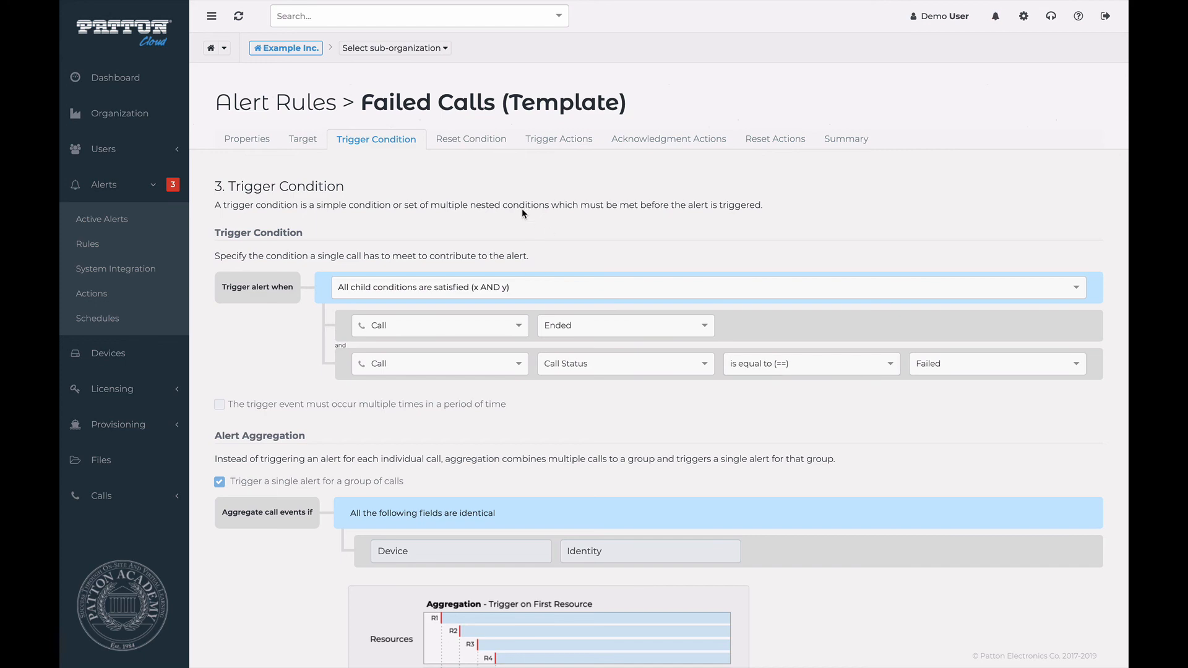
click(319, 142)
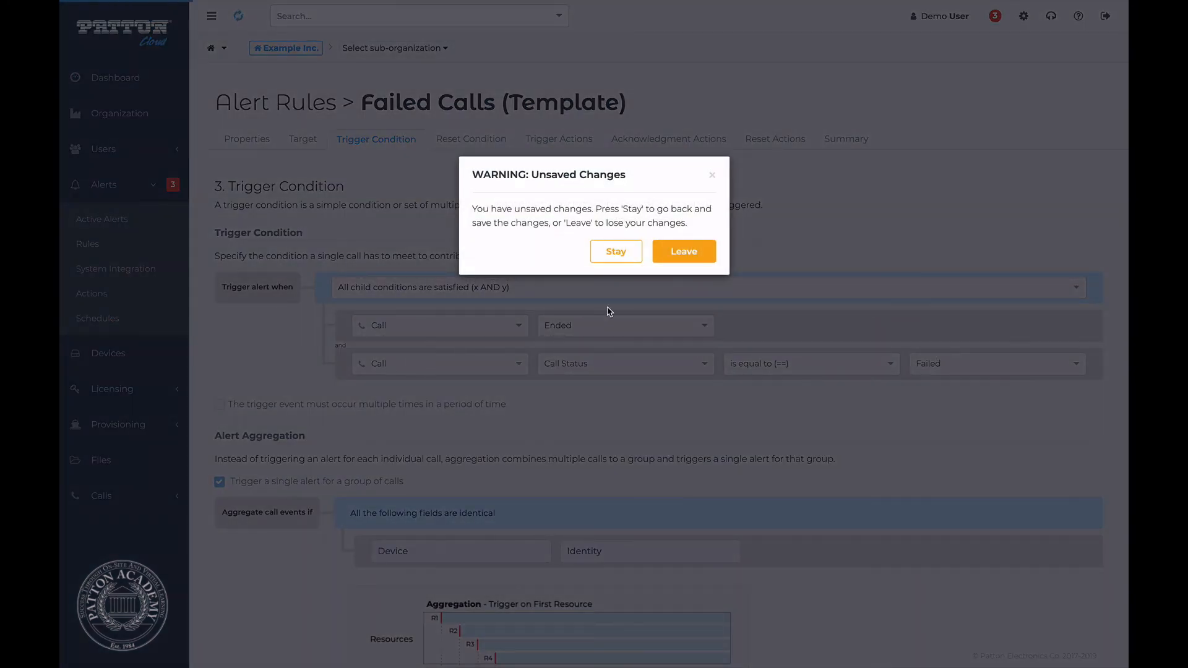
click(681, 253)
Open the first Poor Quality Calls template, examine its trigger condition, and return to the alert rules without saving.
click(275, 649)
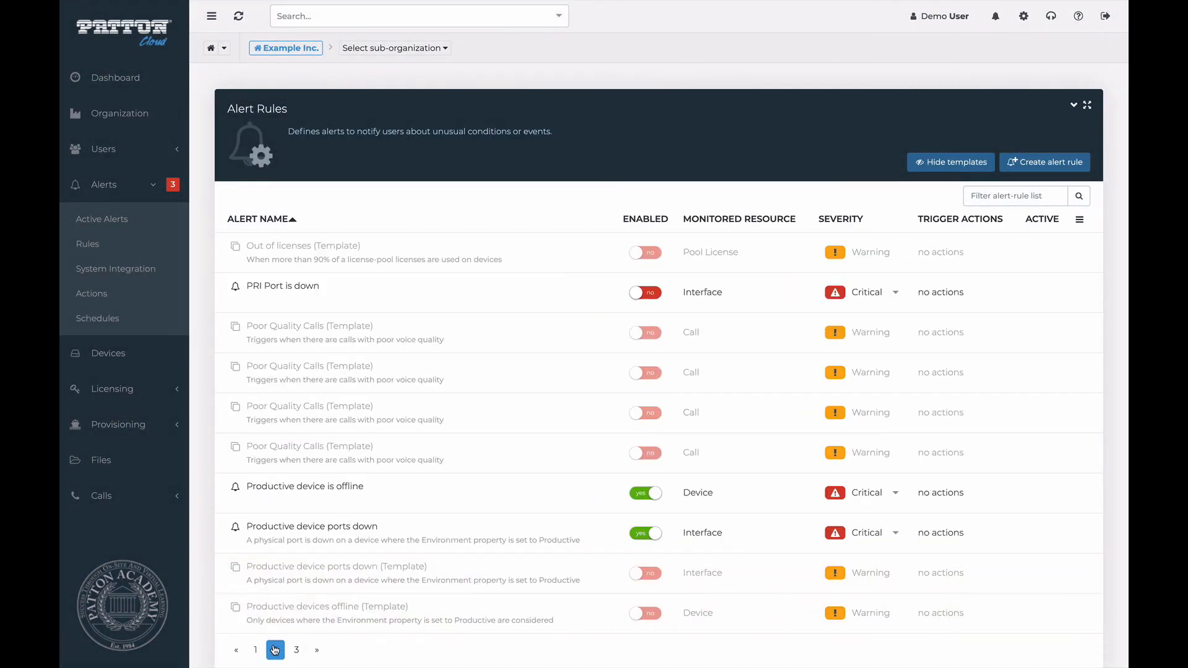
click(336, 341)
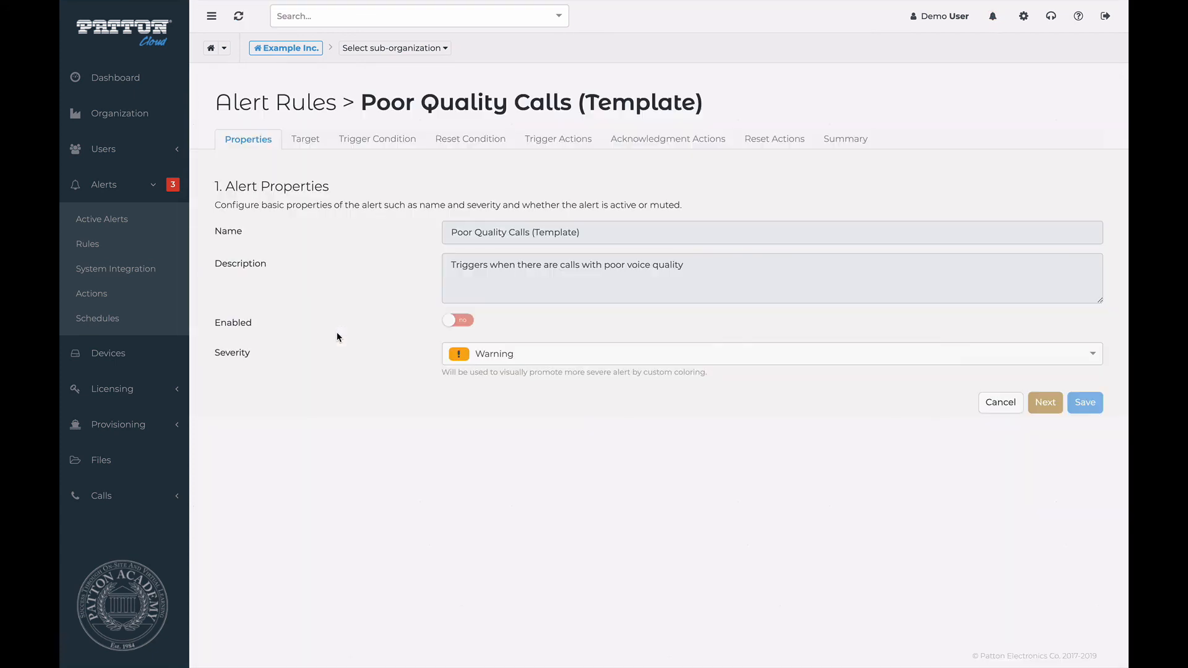
click(399, 142)
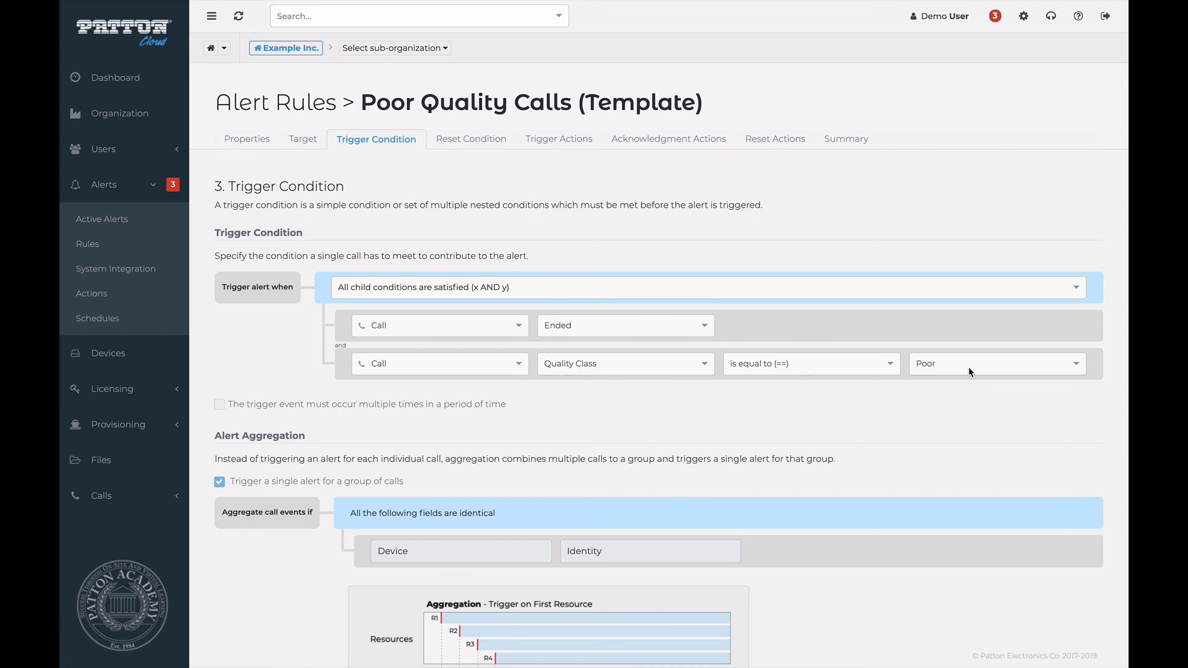
click(290, 142)
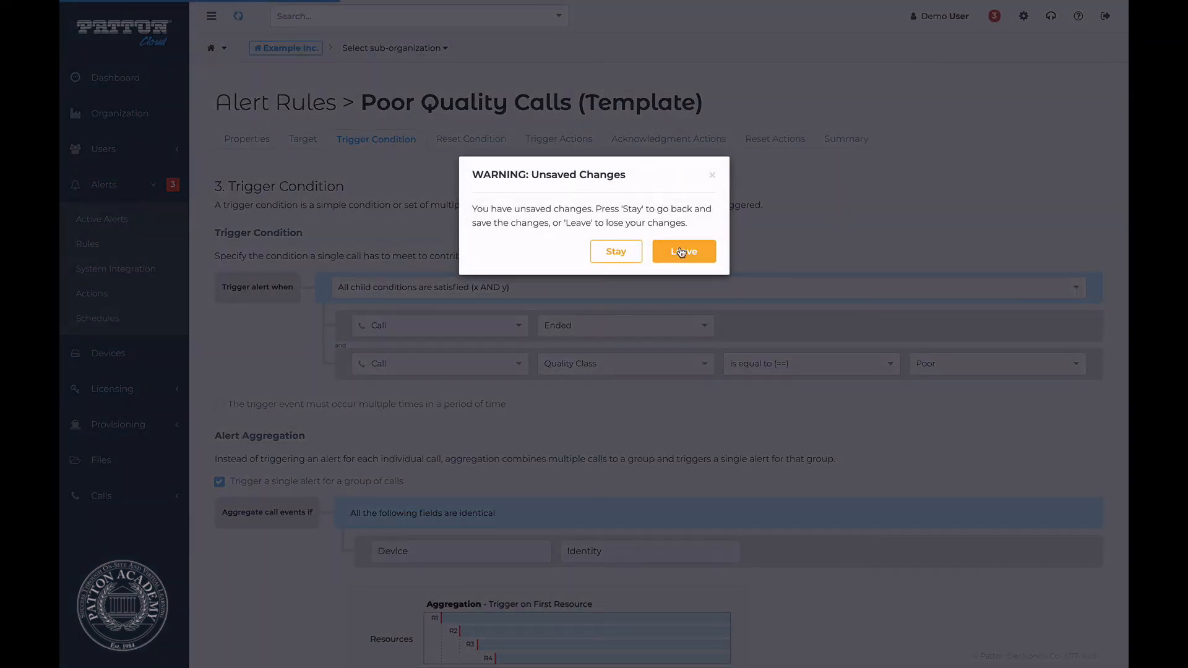
click(680, 252)
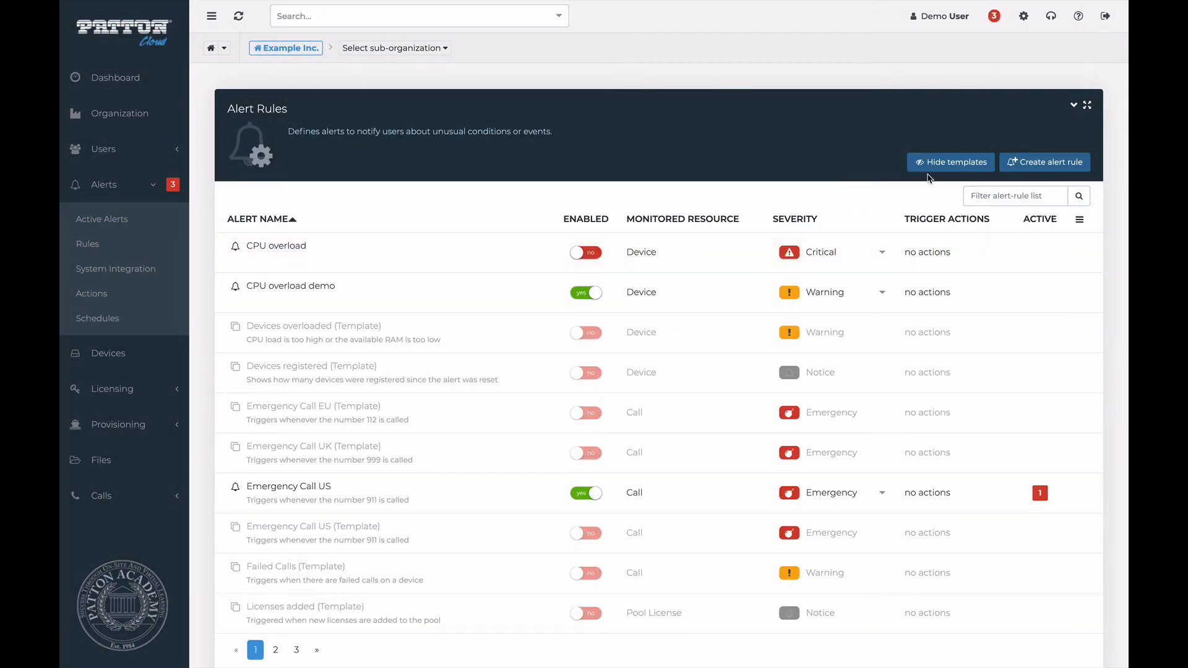
Create a new alert rule named "My call-based alert rule" and set its target resource to Call.
click(1034, 162)
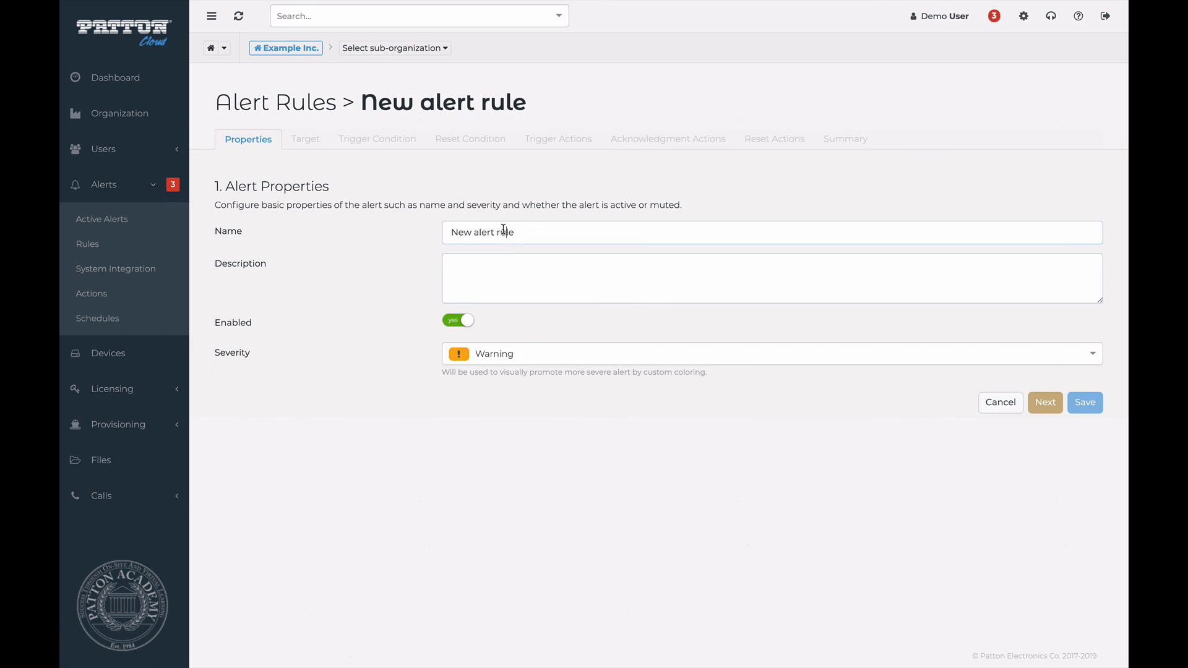
double_click(503, 229)
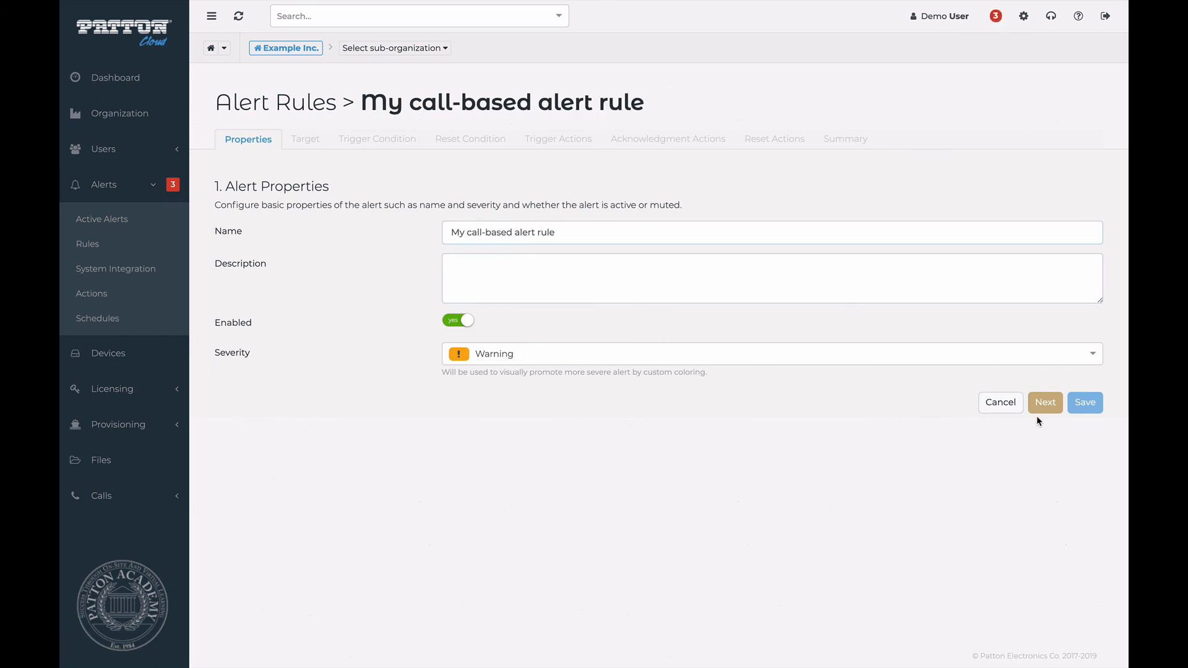
click(1038, 411)
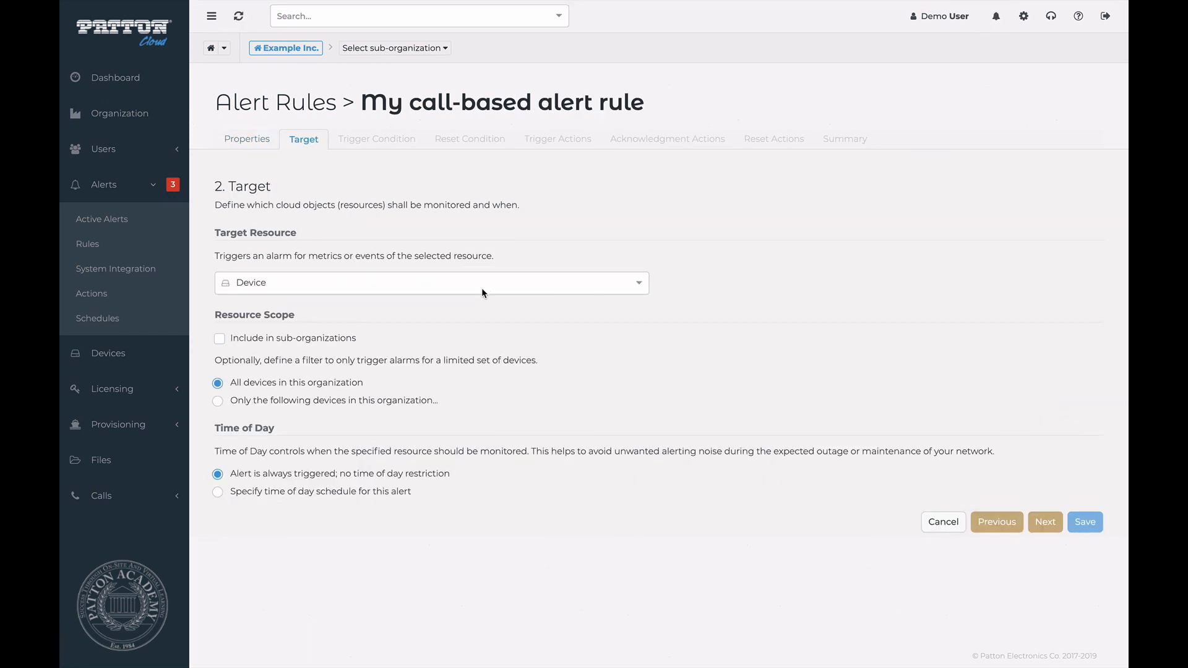
click(481, 288)
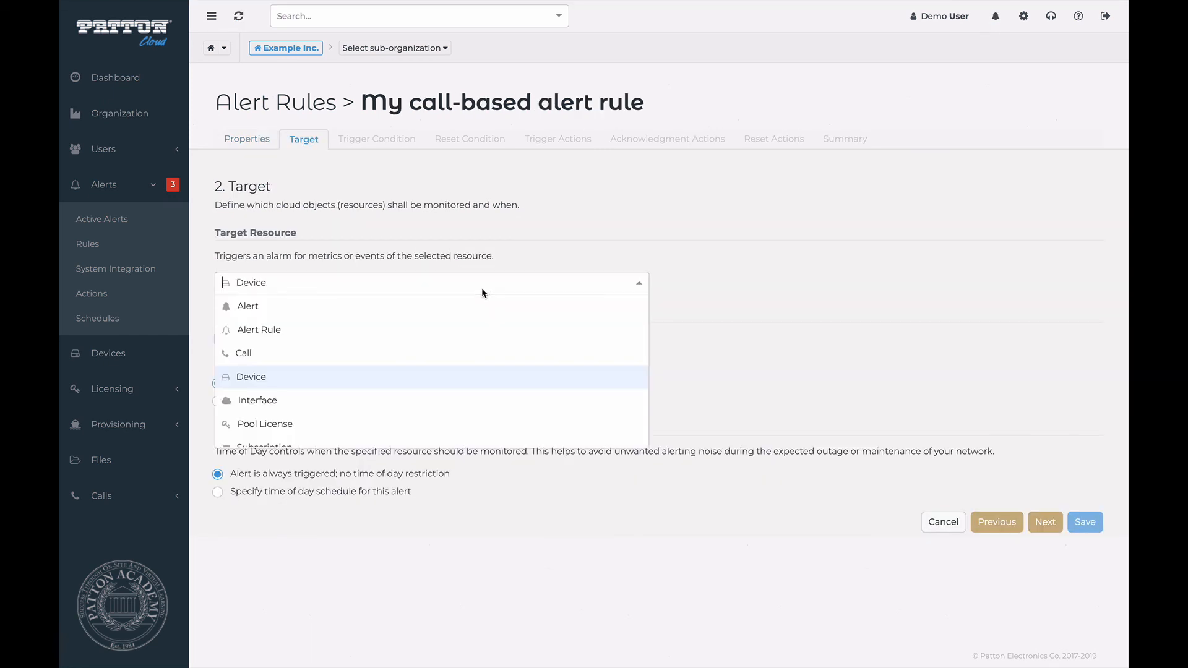
click(429, 357)
click(1046, 523)
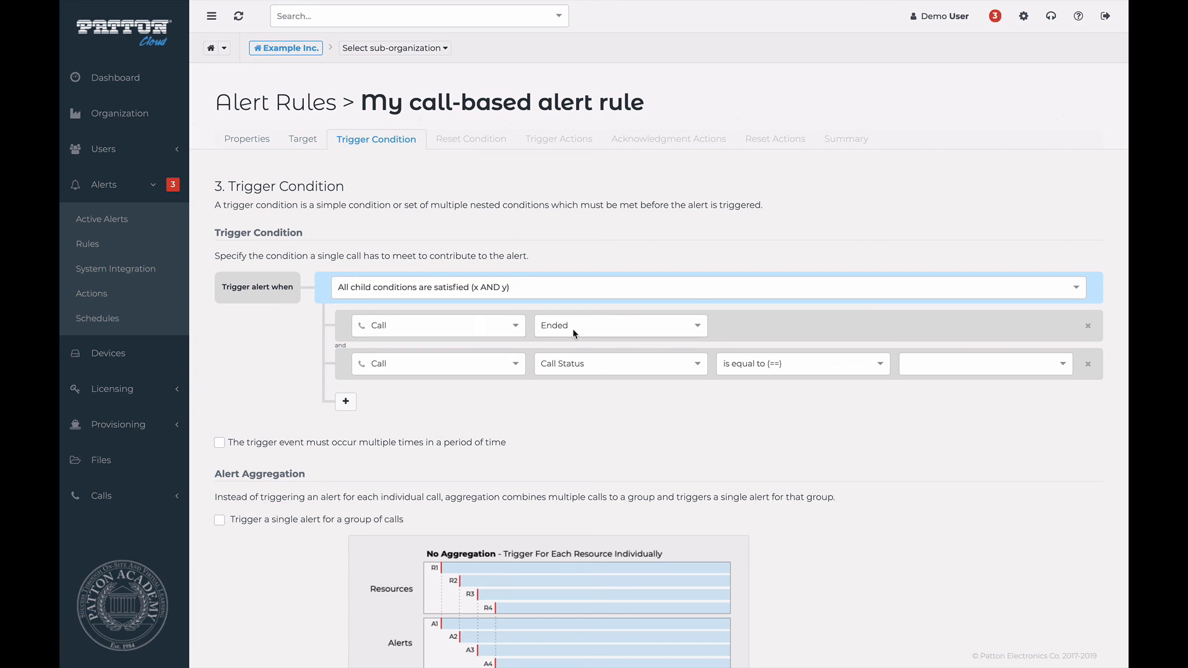
Change the Call Status condition to Call Duration is greater than 3600 s in the new rule's trigger condition.
click(570, 364)
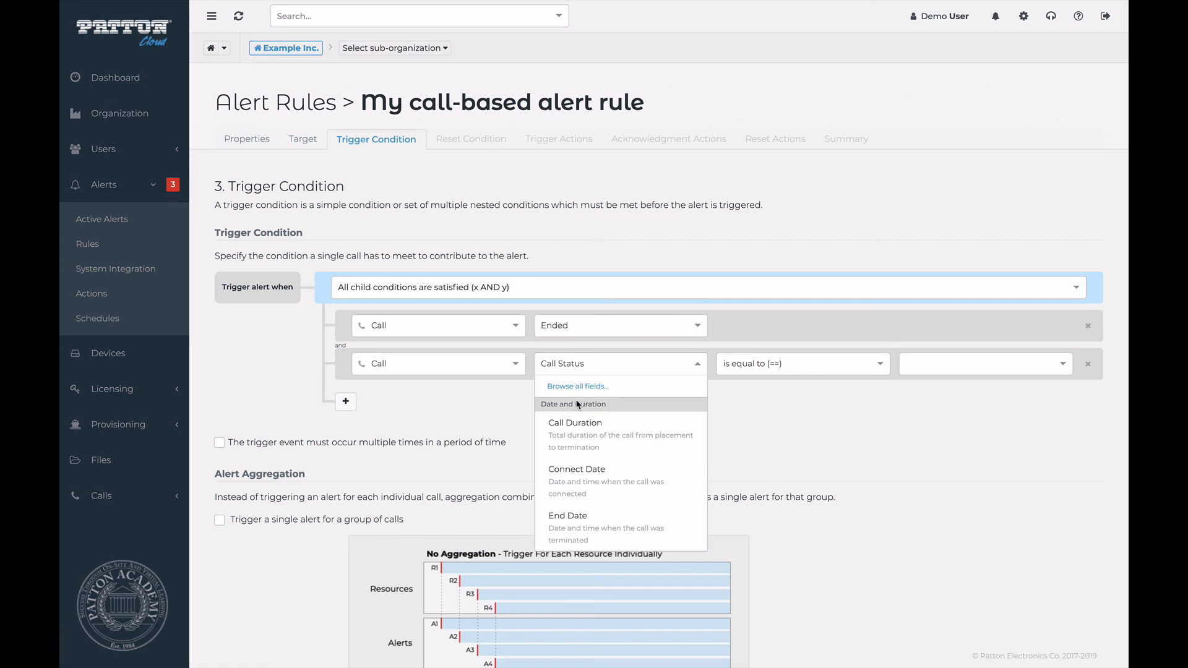
click(604, 427)
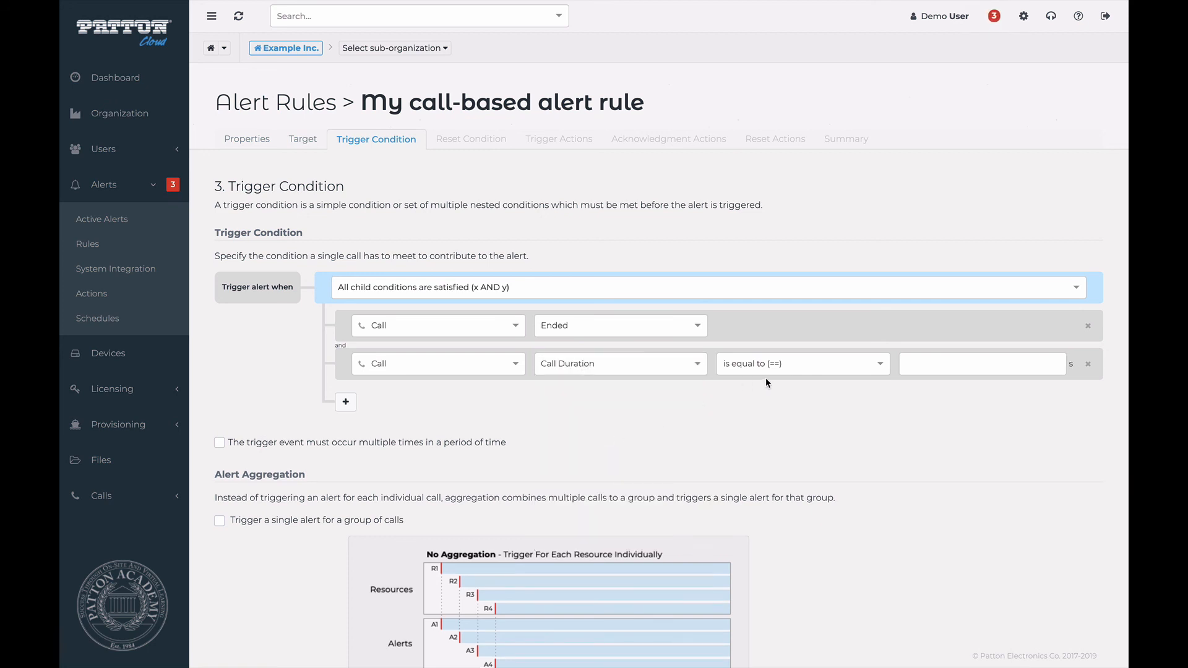
click(789, 363)
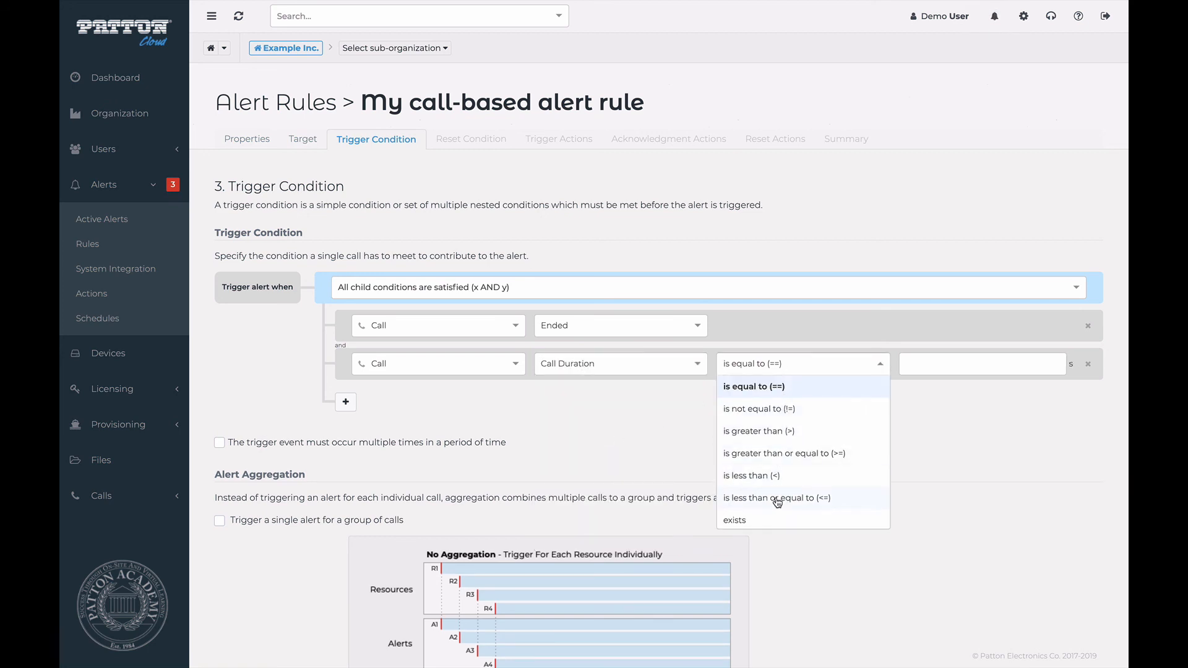
click(779, 433)
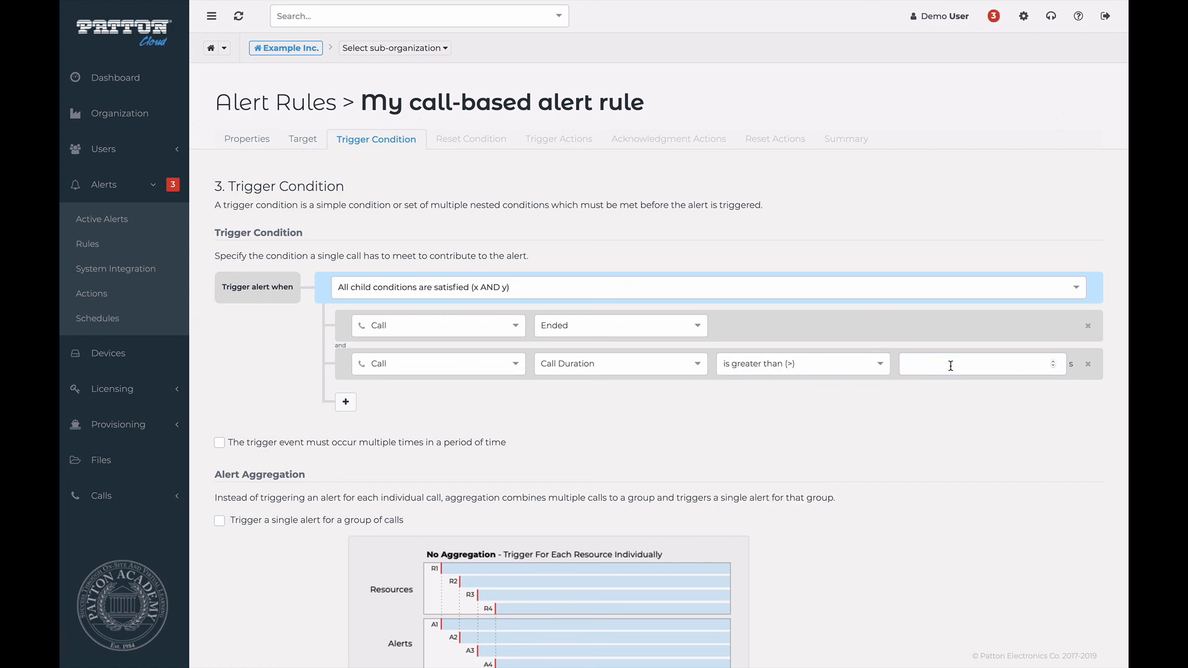
text(3600)
scroll(1001, 450, down, 1)
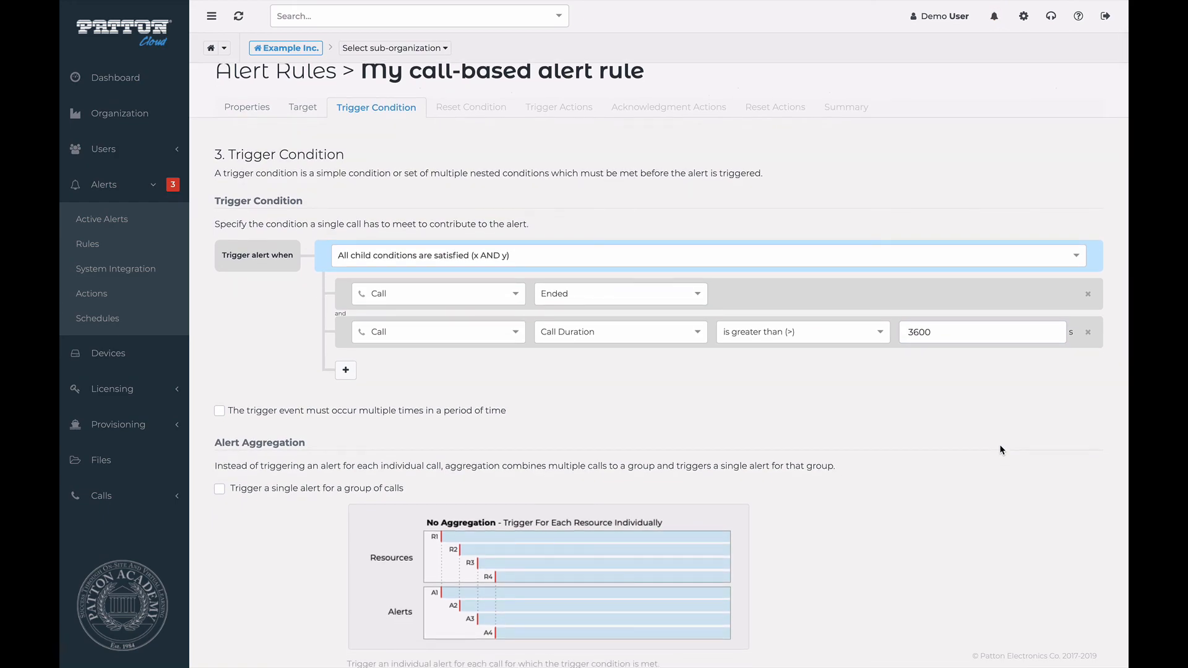